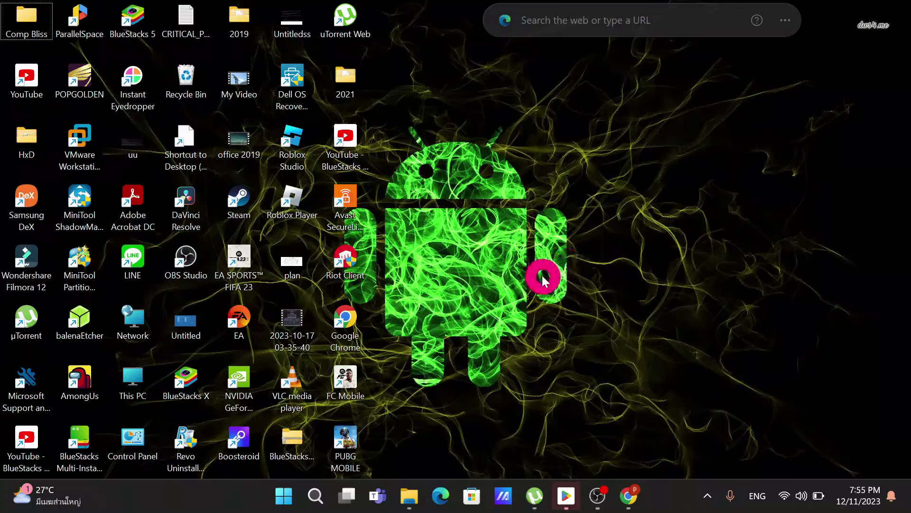
Open the Play Store and look through its Apps page, from the top charts down to the recommended apps.
left_click(566, 496)
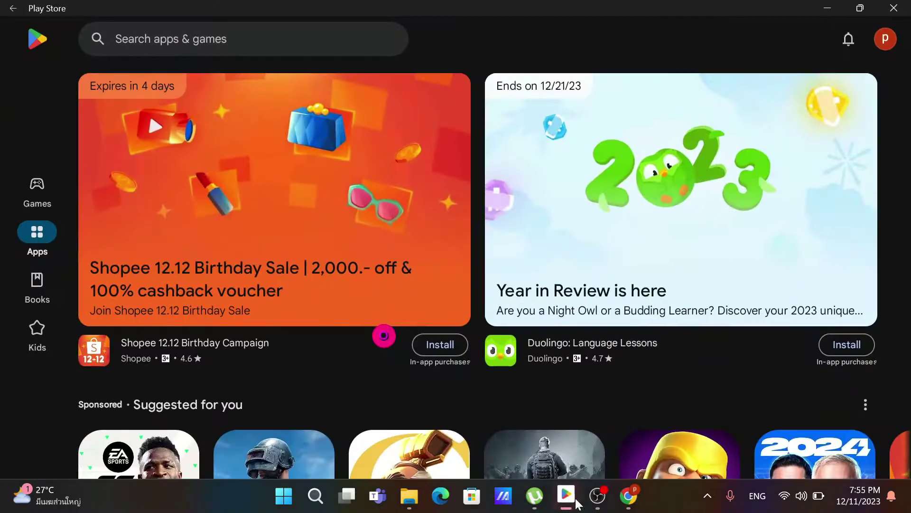
scroll(512, 225, "down", 15)
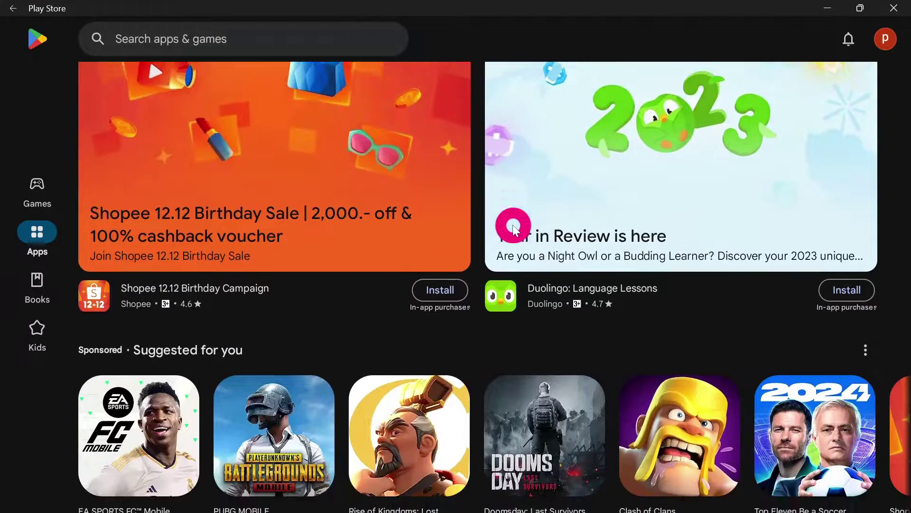
scroll(516, 229, "down", 3)
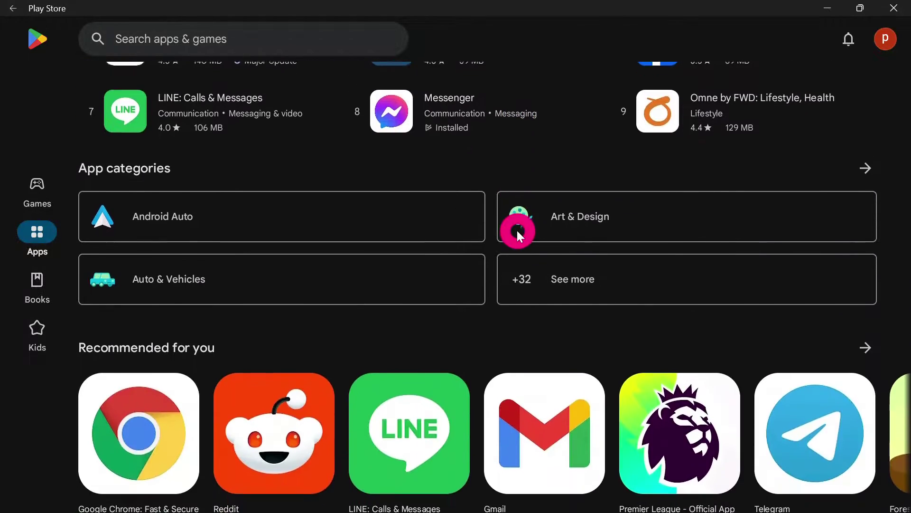
scroll(515, 227, "up", 6)
scroll(515, 227, "up", 3)
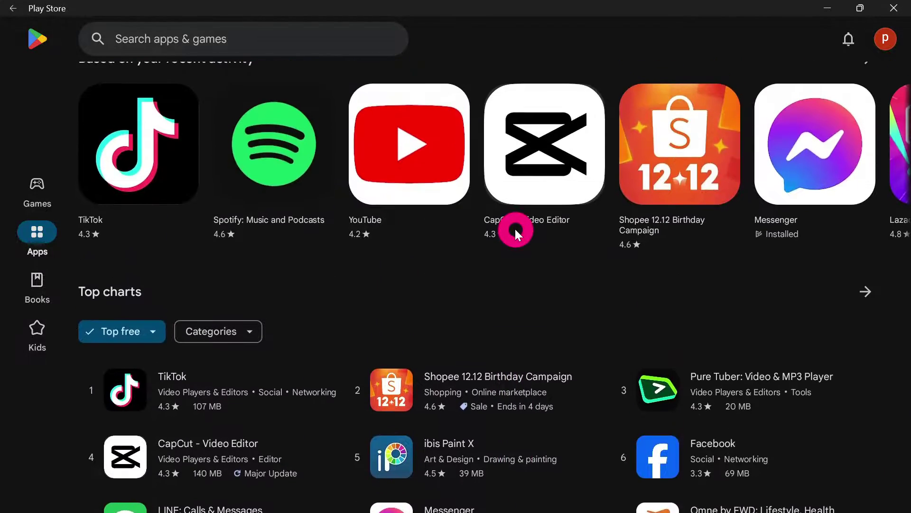
scroll(515, 227, "down", 9)
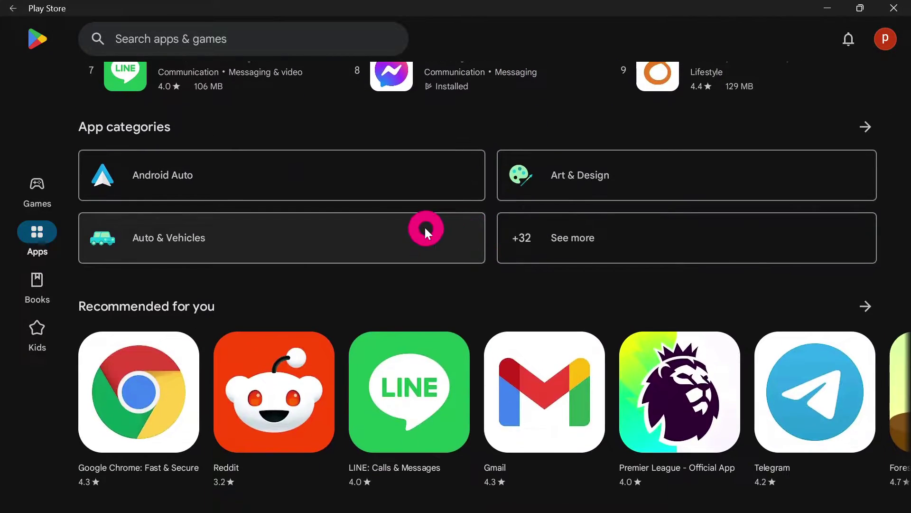
scroll(421, 230, "down", 4)
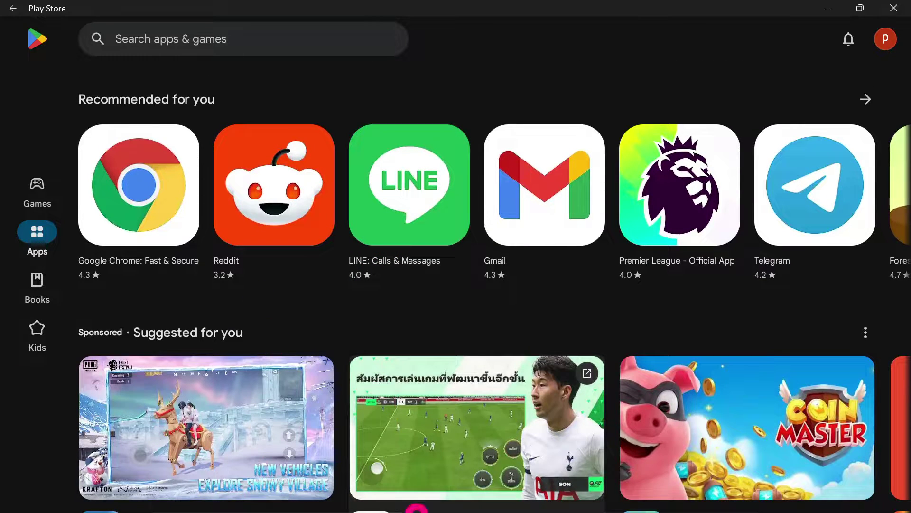
Bring up This PC in File Explorer and check the free space on the C: drive.
mouse_move(409, 496)
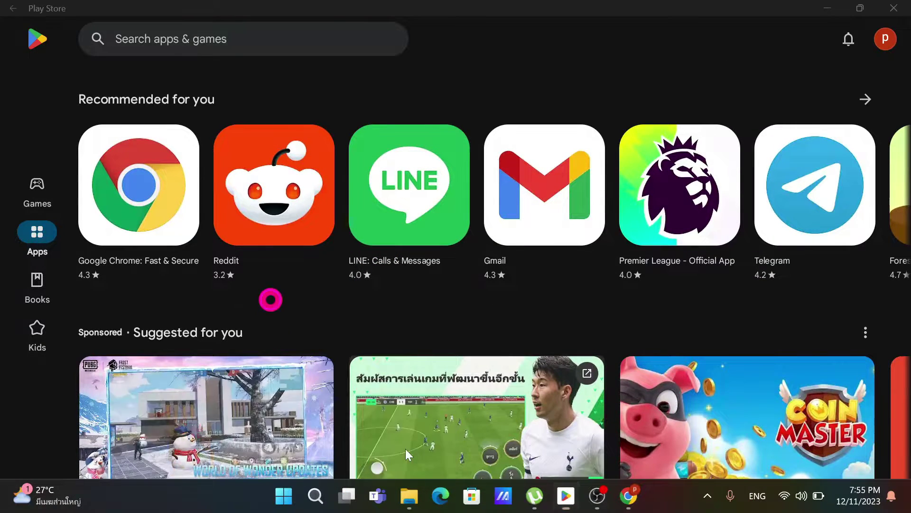
left_click(405, 449)
left_click(252, 186)
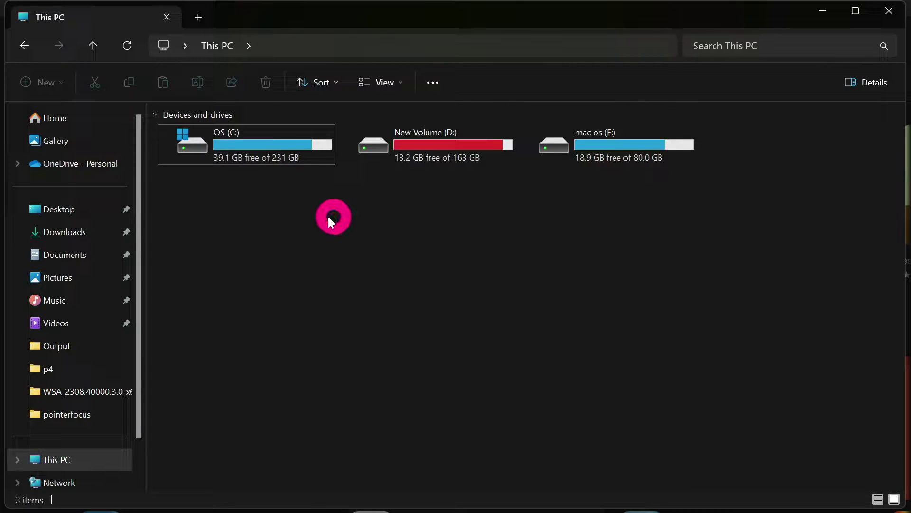
mouse_move(274, 144)
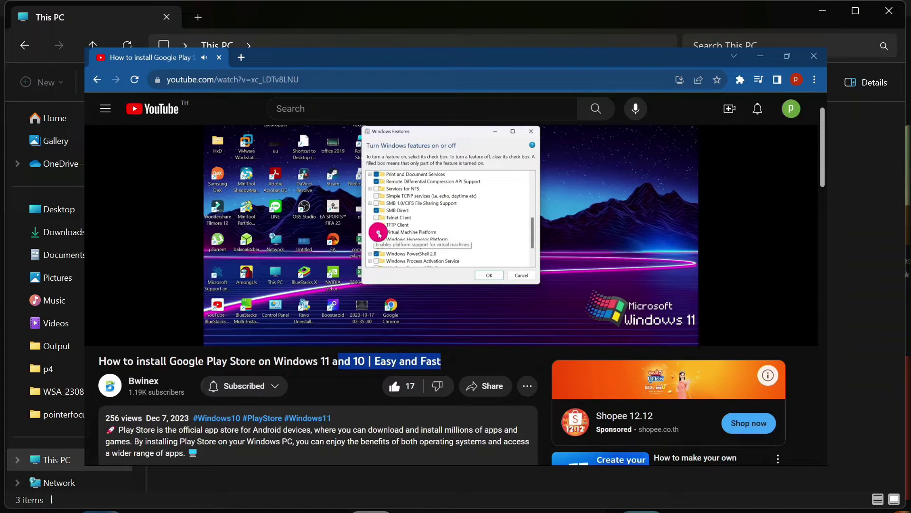
Highlight the title of the YouTube video "How to install Google Play Store on Windows 11 and 10 | Easy and Fast".
left_click_drag(112, 361, 97, 362)
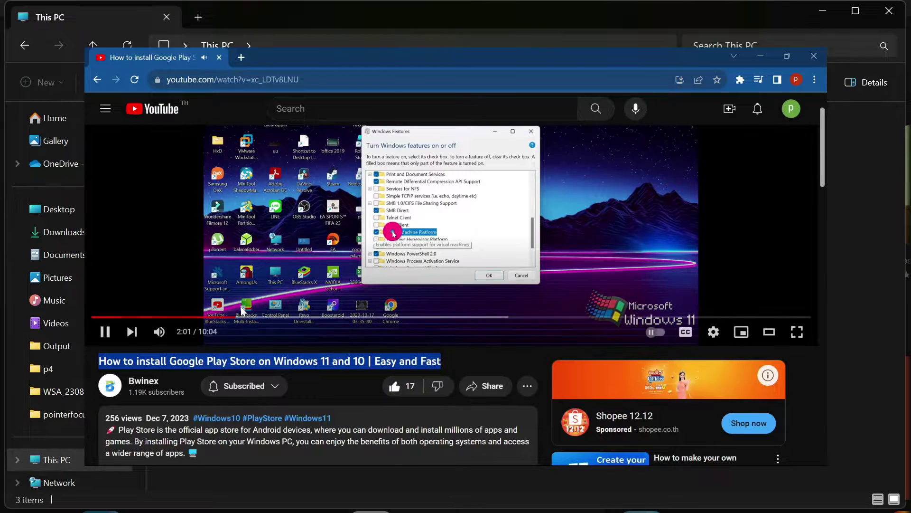
scroll(240, 306, "up", 1)
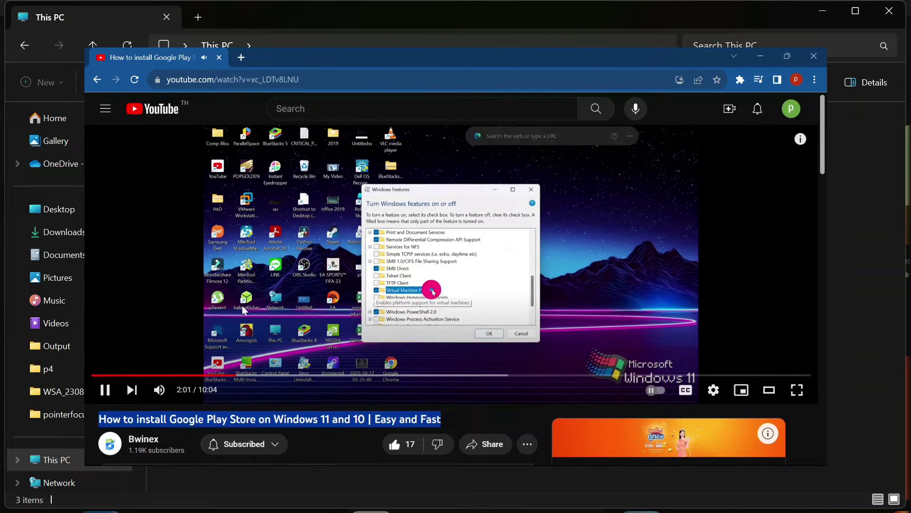
left_click(471, 417)
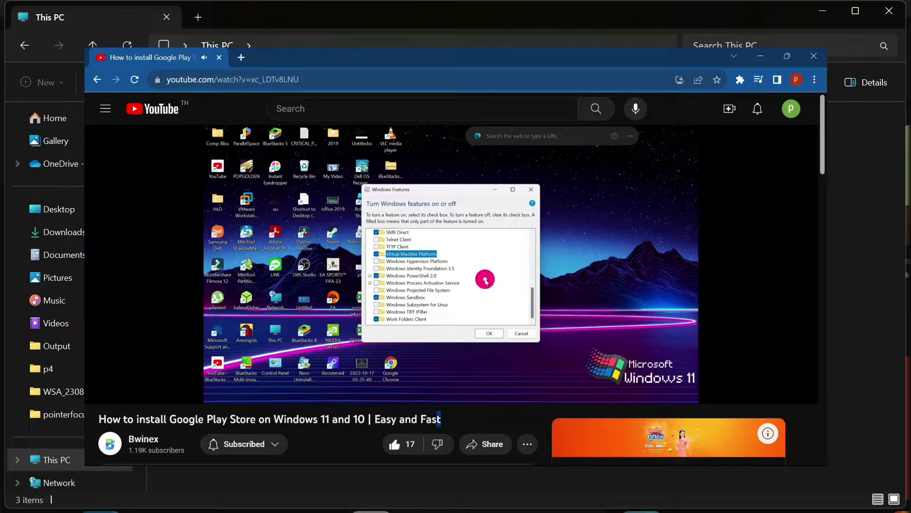
left_click_drag(444, 419, 86, 421)
left_click(407, 427)
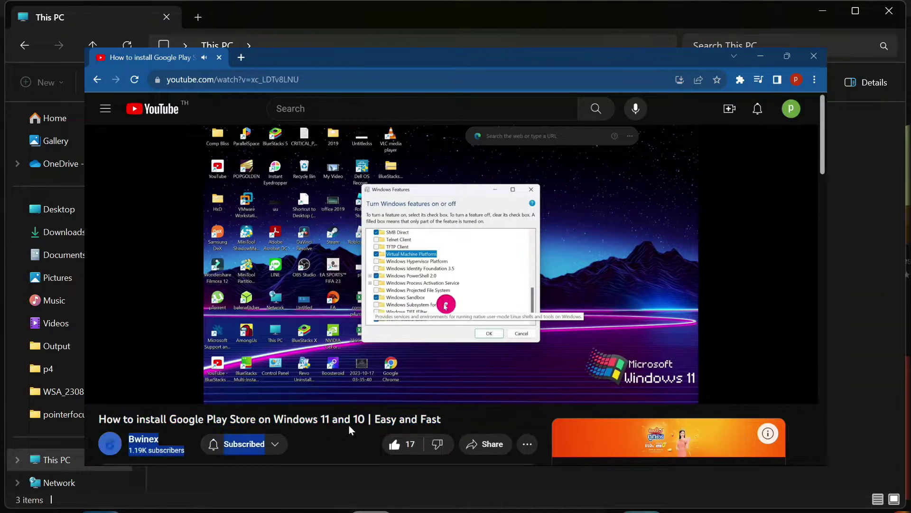
left_click_drag(442, 420, 85, 421)
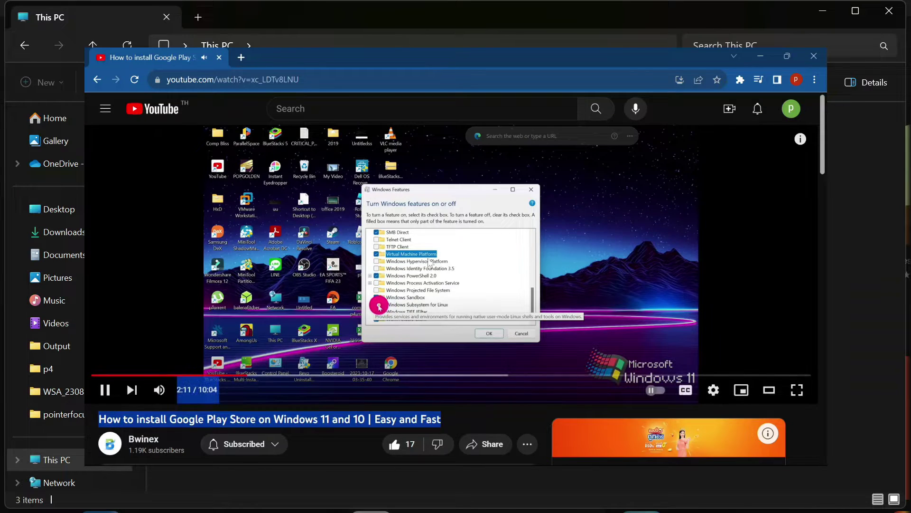
left_click(424, 236)
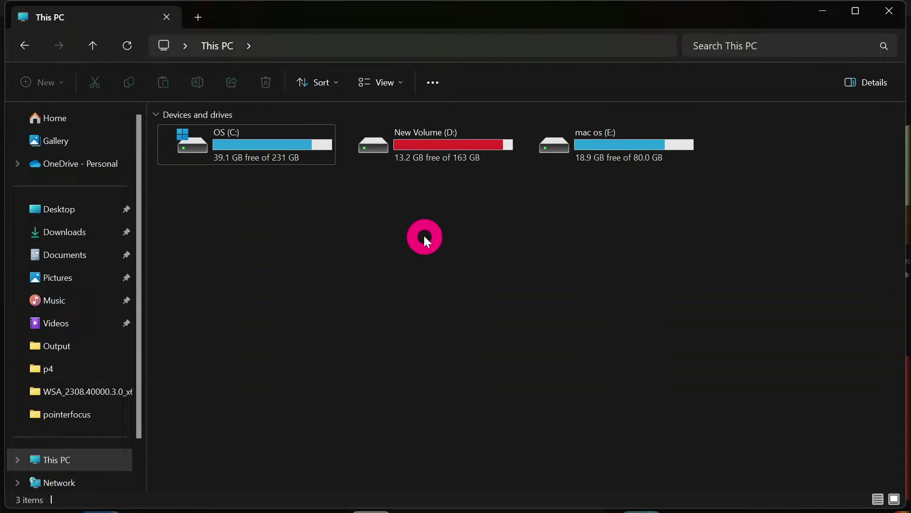
Minimize This PC, look through the Play Store's suggested apps and top charts, and minimize the store as well.
left_click(822, 12)
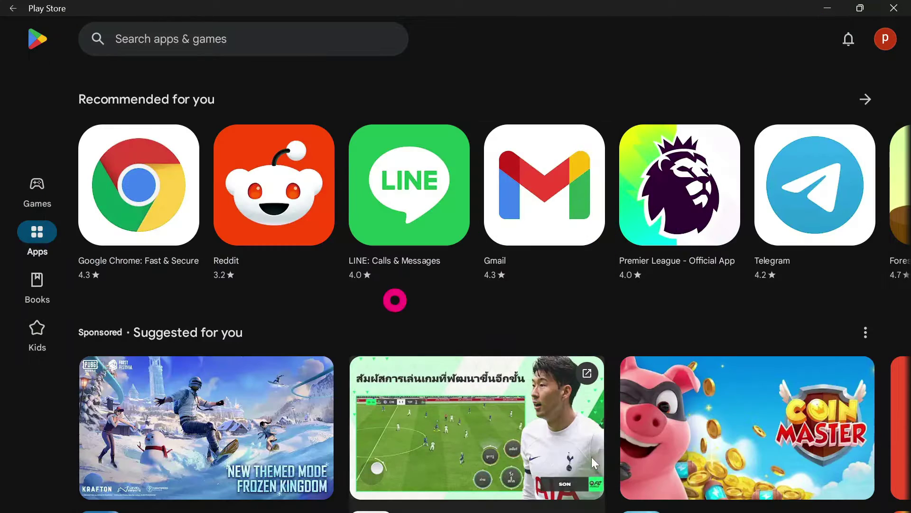
scroll(546, 279, "up", 3)
scroll(545, 279, "up", 10)
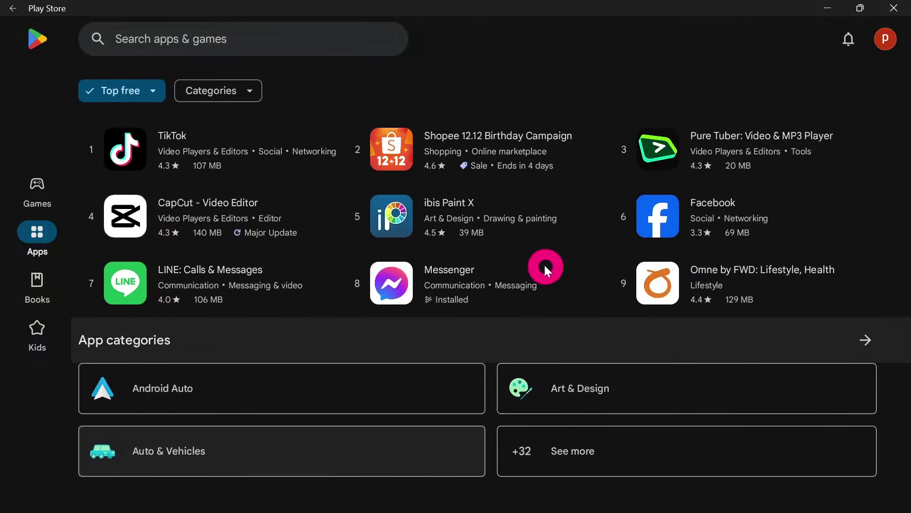
scroll(542, 255, "up", 3)
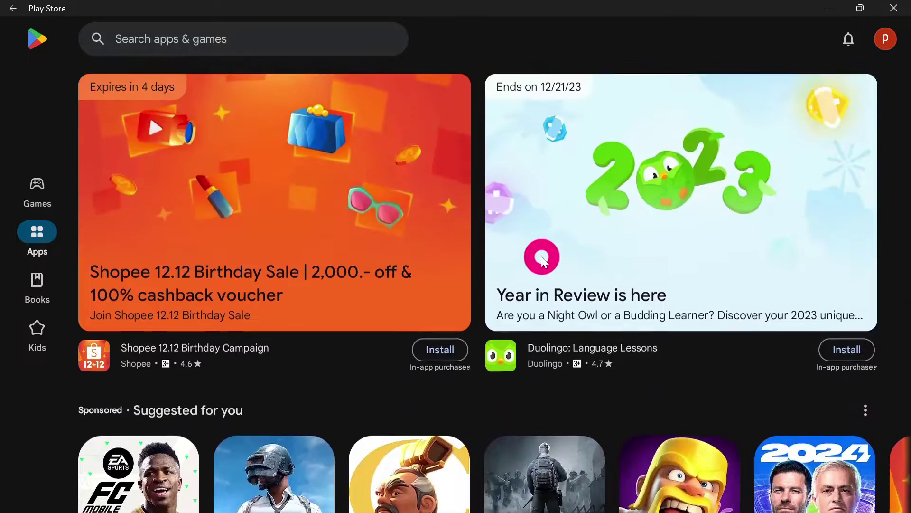
scroll(534, 246, "down", 2)
scroll(535, 247, "down", 2)
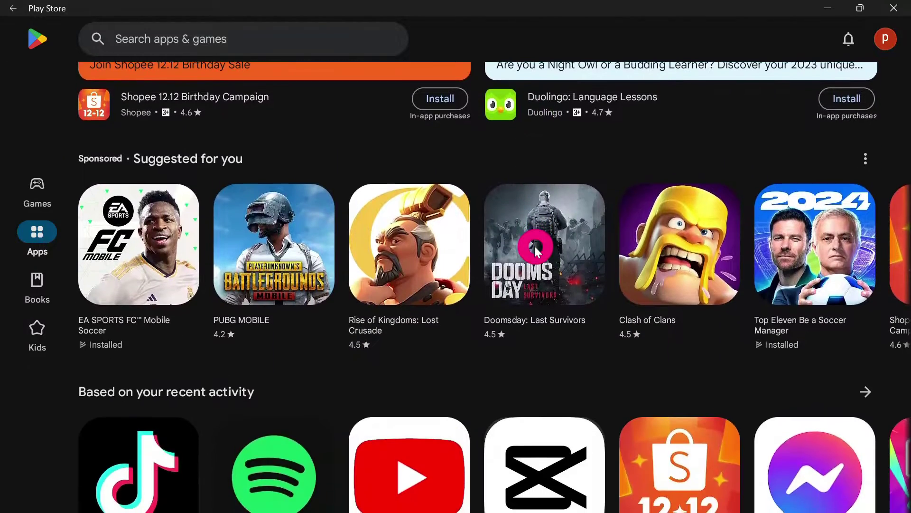
scroll(531, 247, "down", 5)
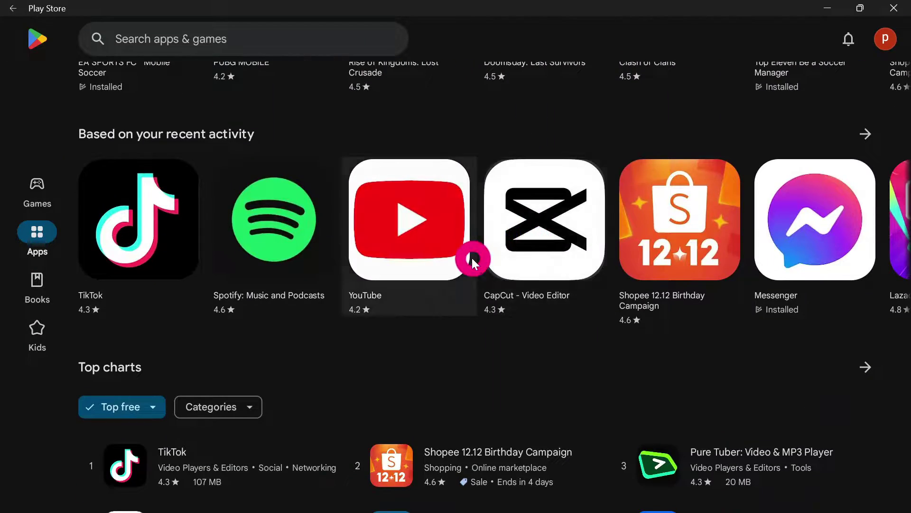
left_click(827, 9)
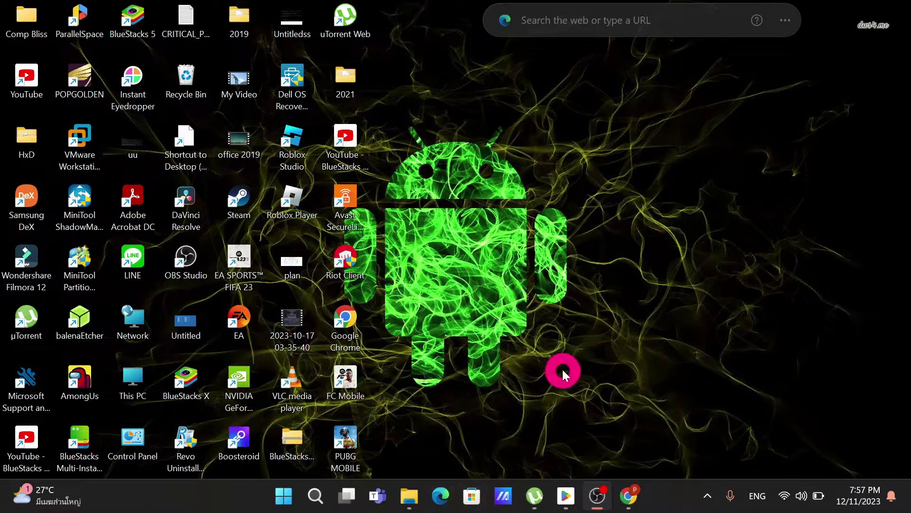
Open %LOCALAPPDATA%\Packages\MicrosoftCorporationII.WindowsSubsystemForAndroid_8wekyb3d8bbwe\LocalCache through the Run dialog, reviewing the path back to its start.
key("super+r")
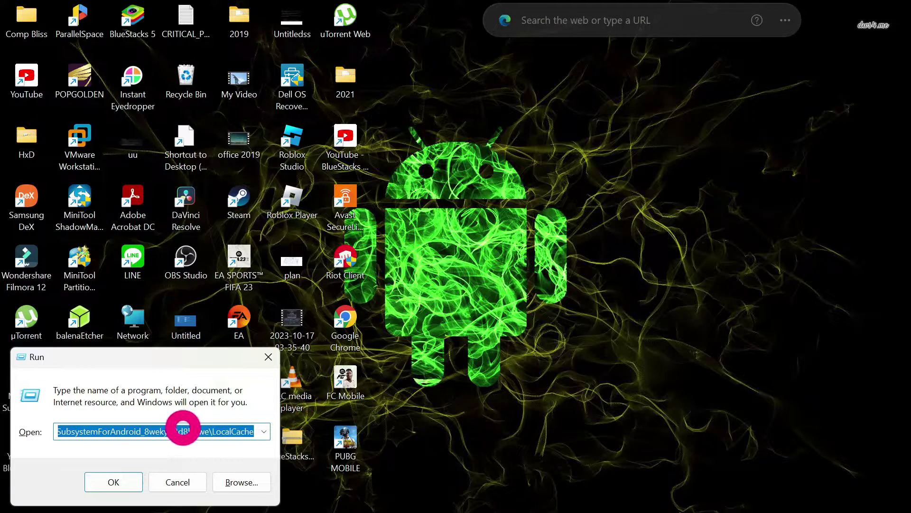
left_click(182, 430)
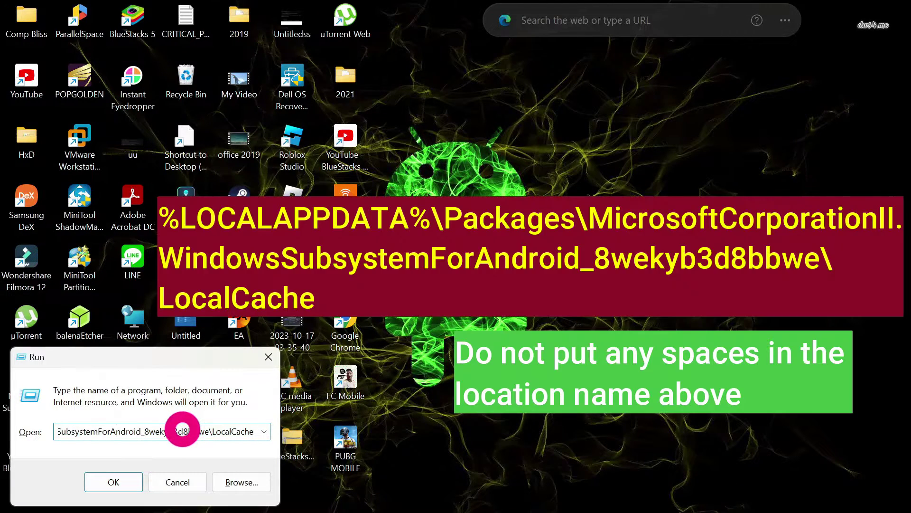
key("Left")
key("Left")
key("Left")
key("Left")
key("Left")
key("Left")
key("Left")
key("Left")
key("Left")
key("Left")
key("Left")
key("Left")
key("Left")
key("Left")
key("Left")
key("Left")
key("Left")
key("Left")
key("Left")
key("Left")
key("Left")
key("Left")
key("Left")
key("Left")
key("Left")
key("Left")
key("Left")
key("Left")
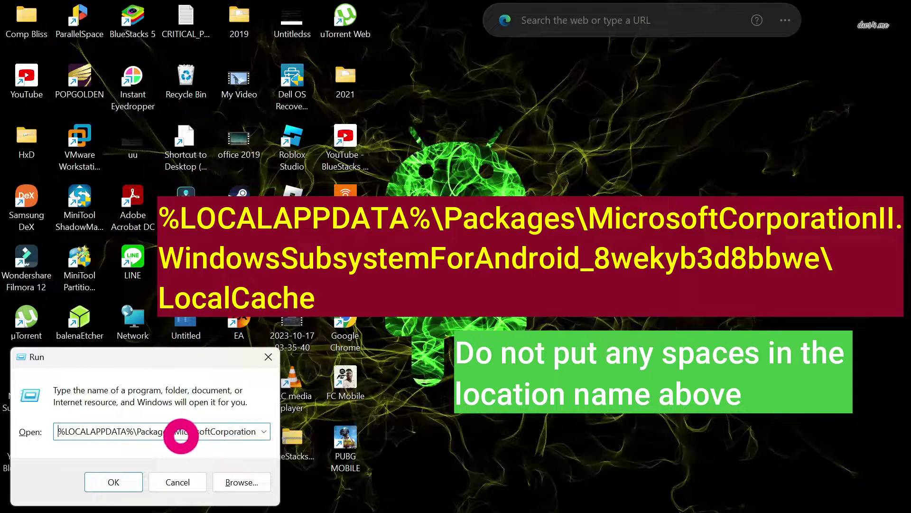
left_click(123, 485)
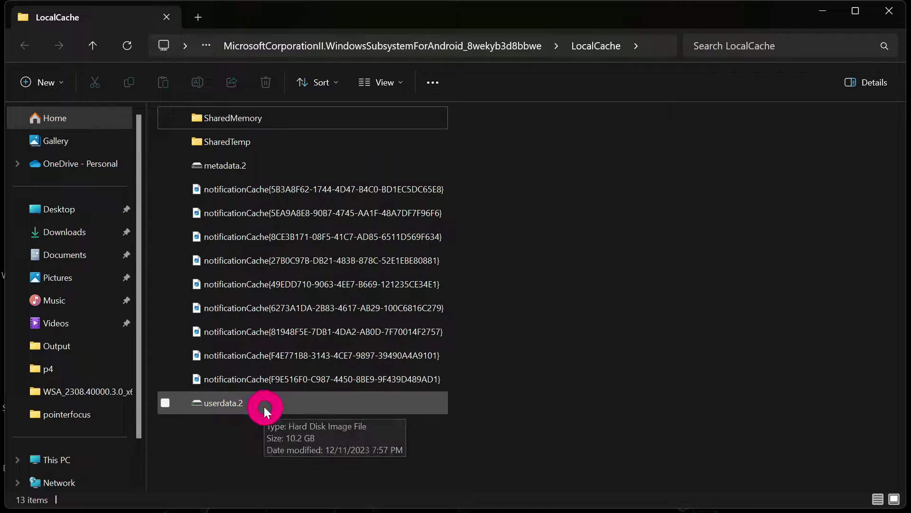
Open the properties of the userdata.2 disk image in LocalCache and check its location and size.
left_click(266, 403)
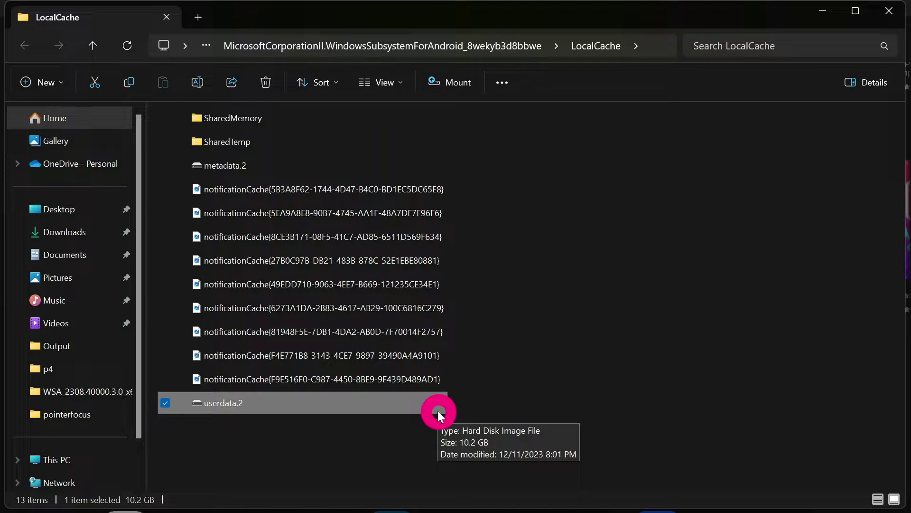
right_click(389, 402)
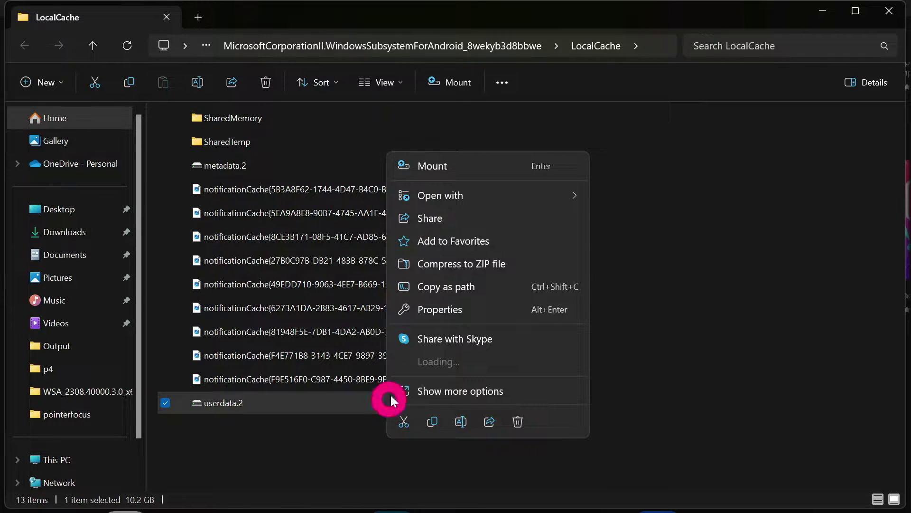
left_click(437, 311)
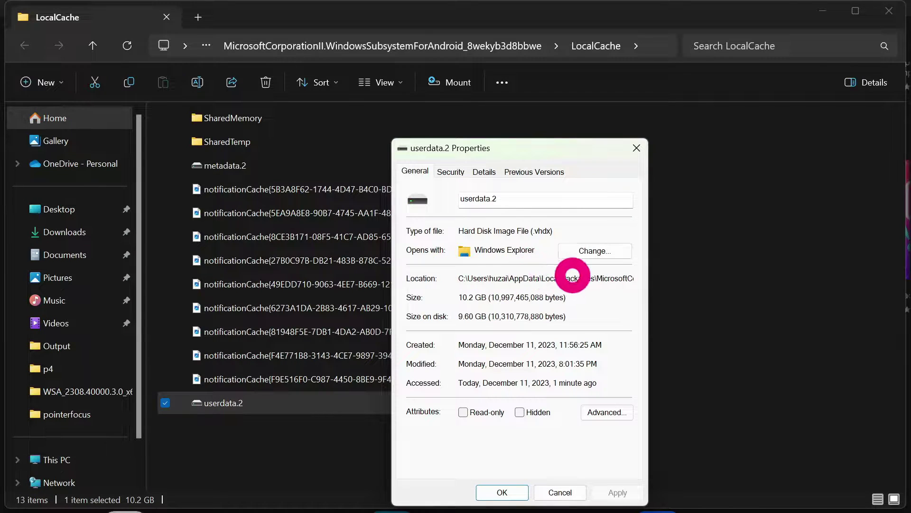
left_click_drag(583, 278, 443, 281)
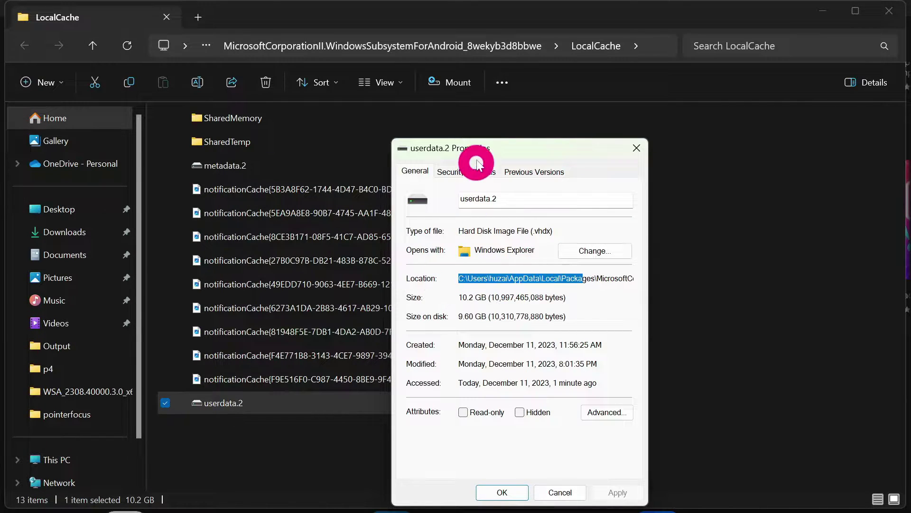
left_click_drag(485, 149, 480, 100)
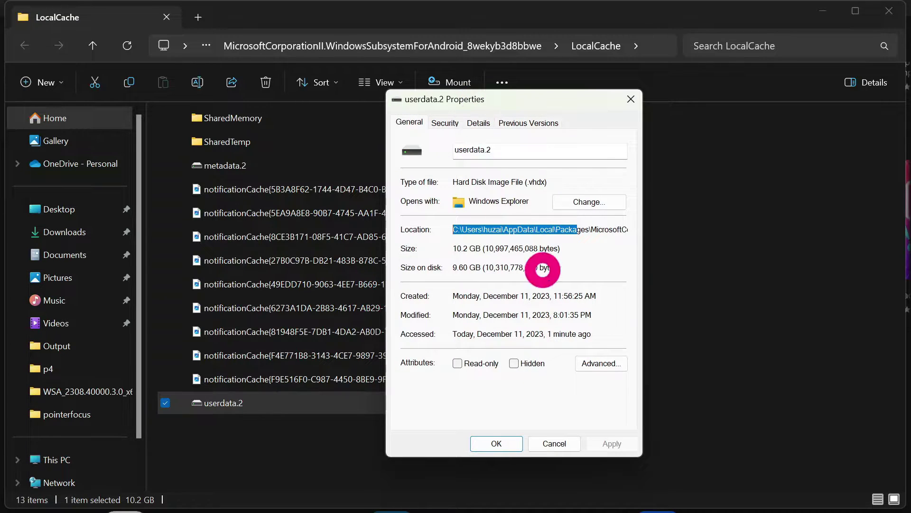
left_click_drag(452, 248, 548, 250)
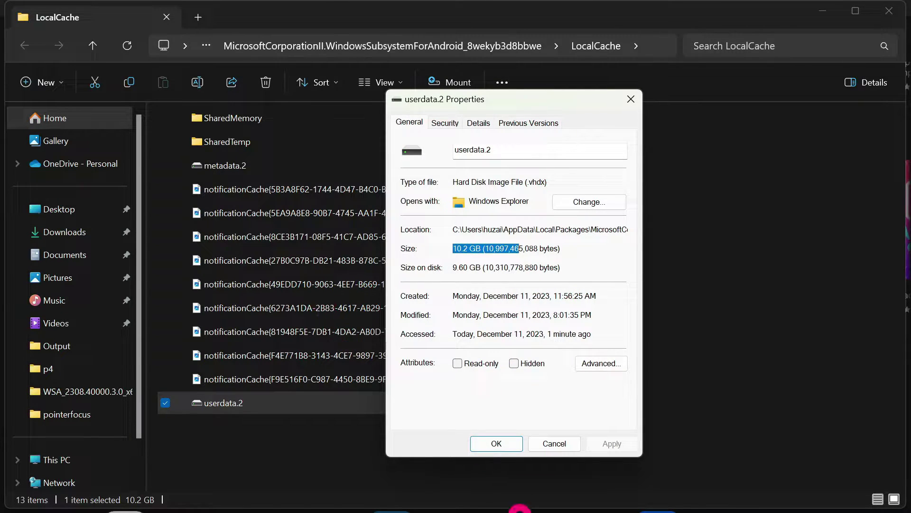
Switch to the Play Store to view its suggested apps, and bring the userdata.2 properties window back to the front.
left_click(565, 496)
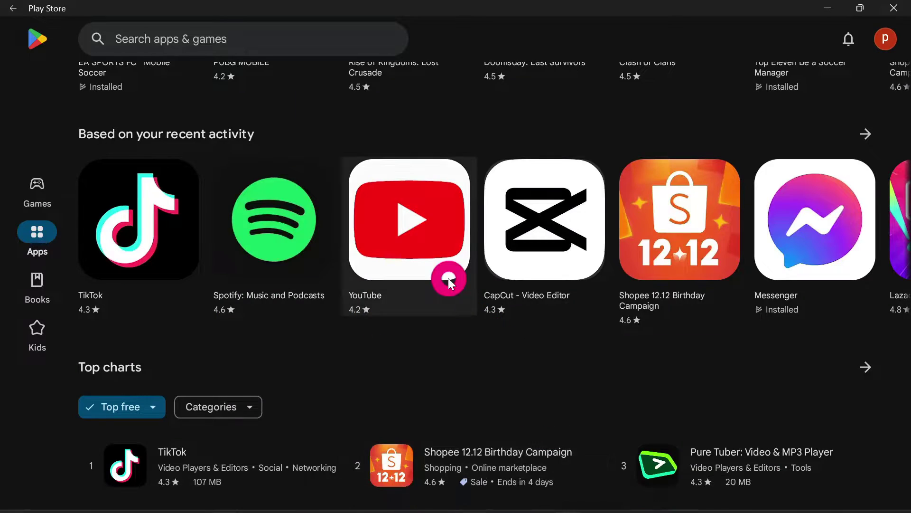
scroll(449, 278, "up", 10)
scroll(409, 285, "down", 3)
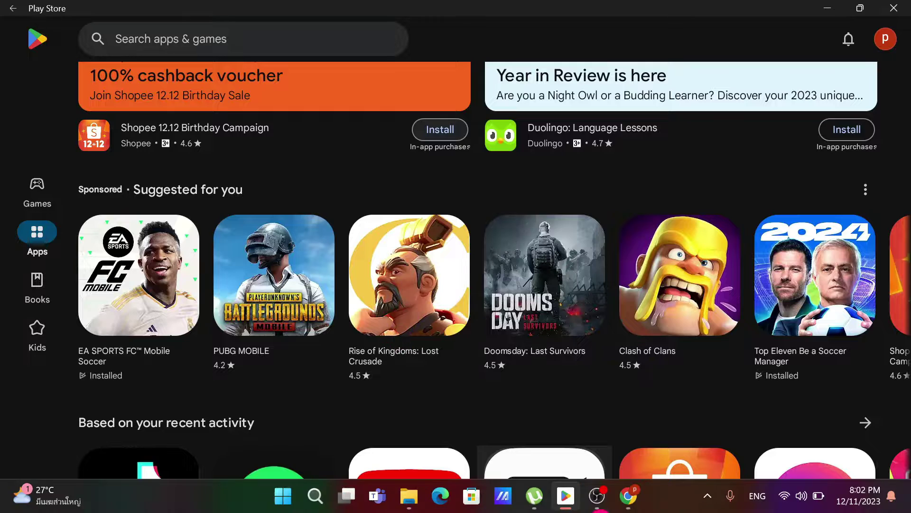
mouse_move(409, 496)
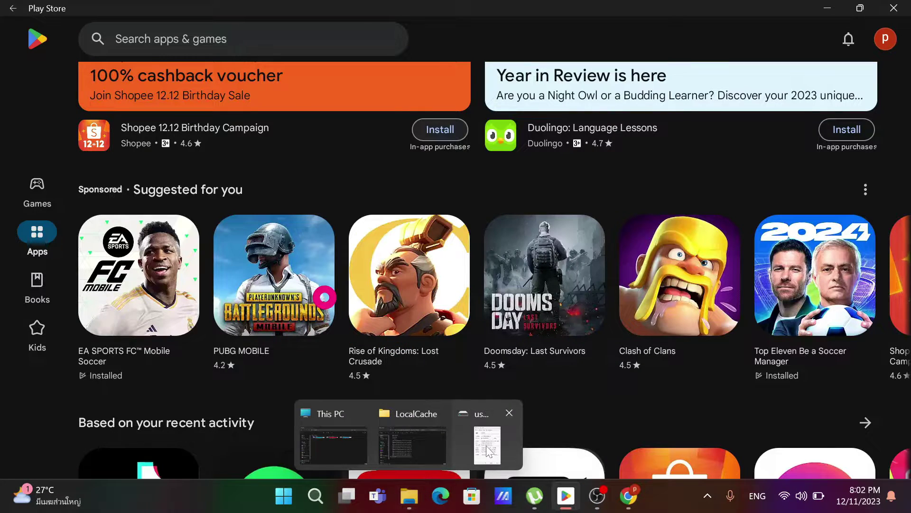
left_click(491, 429)
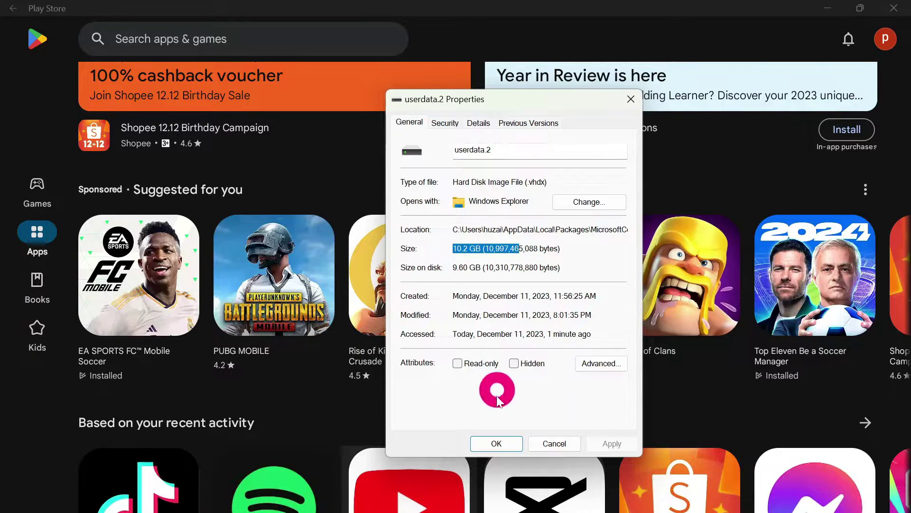
Close the userdata.2 properties window and bring the LocalCache folder to the front.
left_click(506, 443)
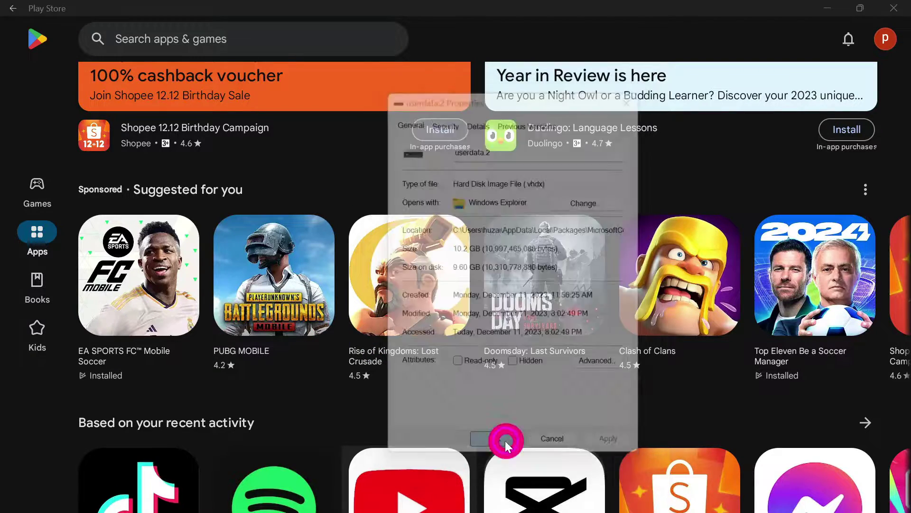
mouse_move(409, 496)
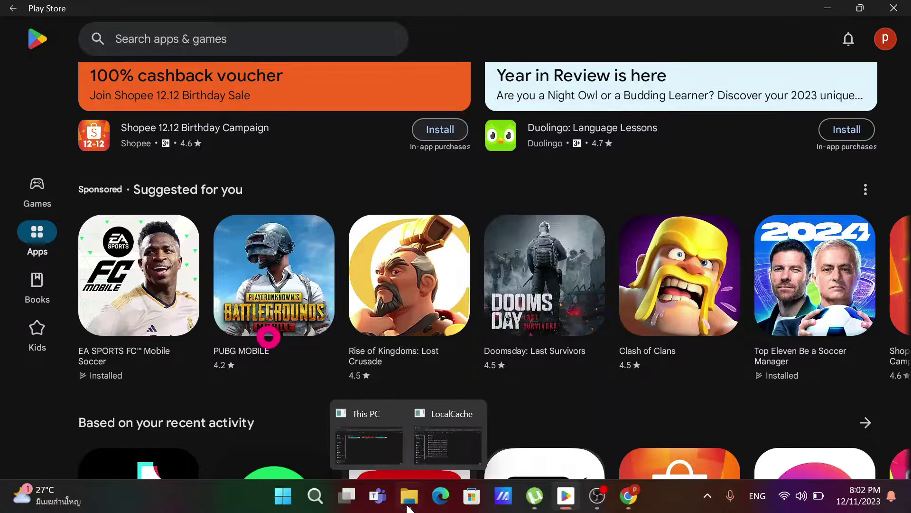
left_click(452, 449)
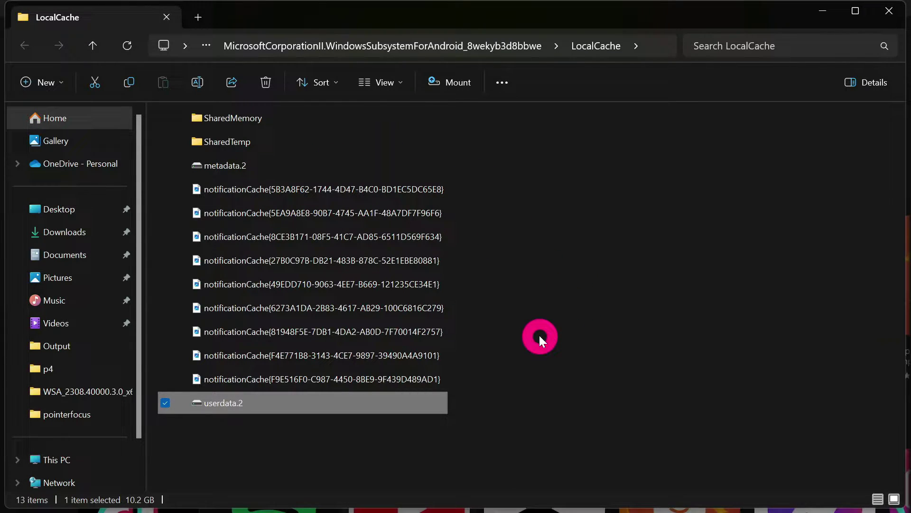
Find the Windows Subsystem for Android app through system search and open it.
key("super")
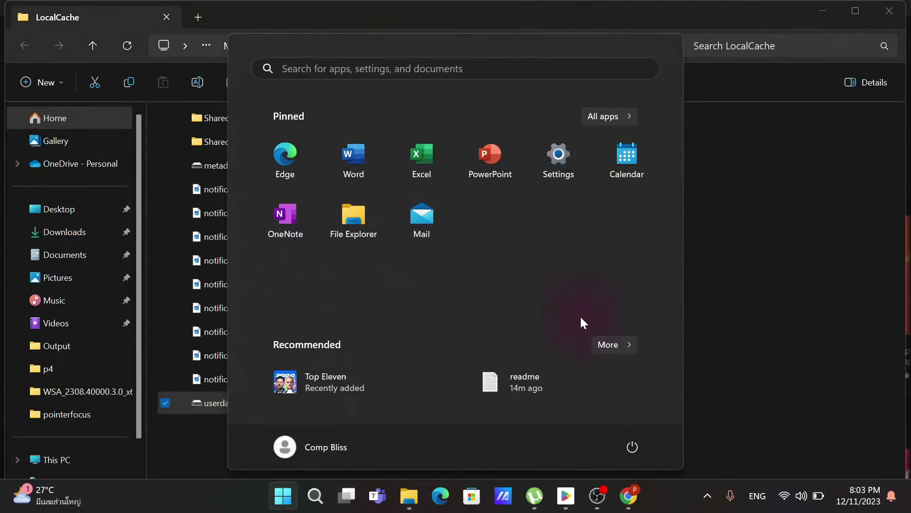
type("windows Subsystem for Android™")
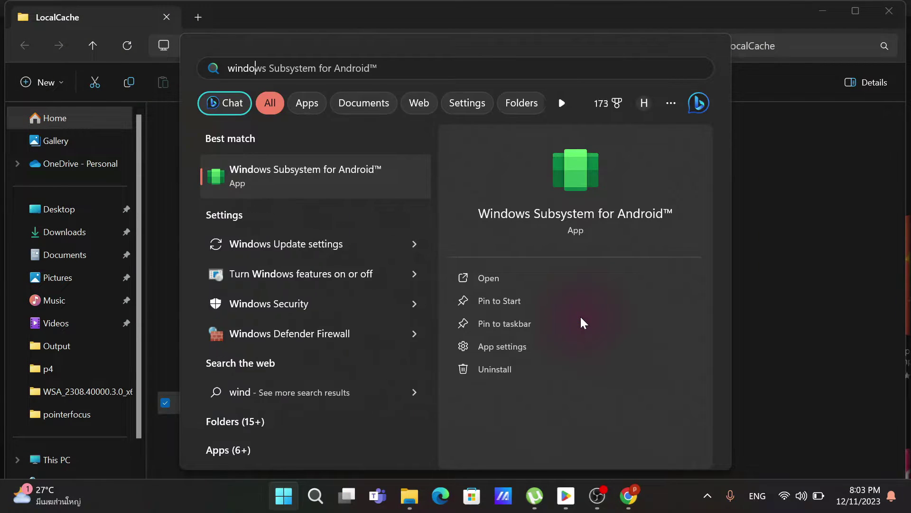
left_click(531, 279)
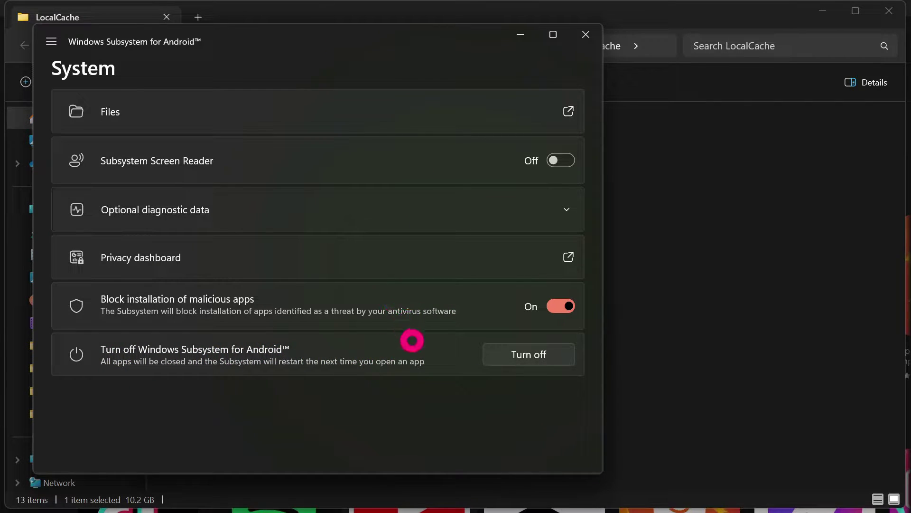
Switch to the Play Store window and close it.
mouse_move(407, 510)
left_click(560, 458)
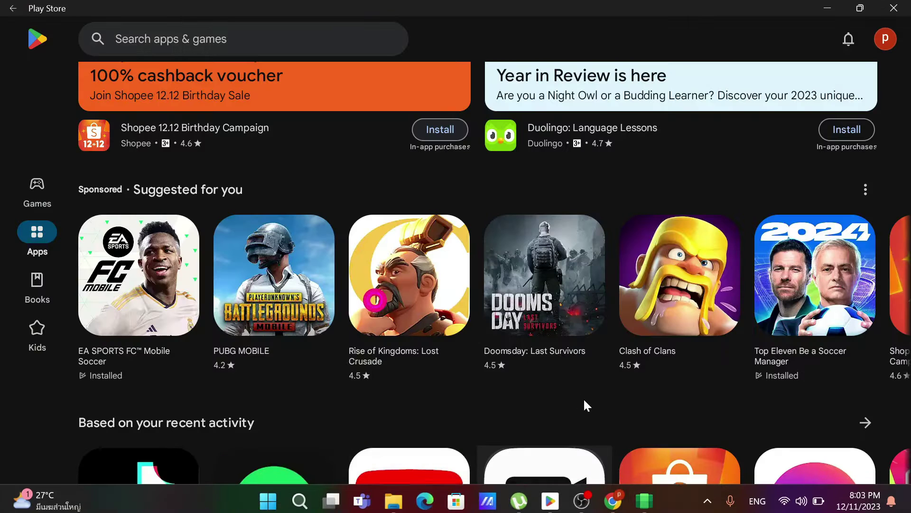
left_click(894, 8)
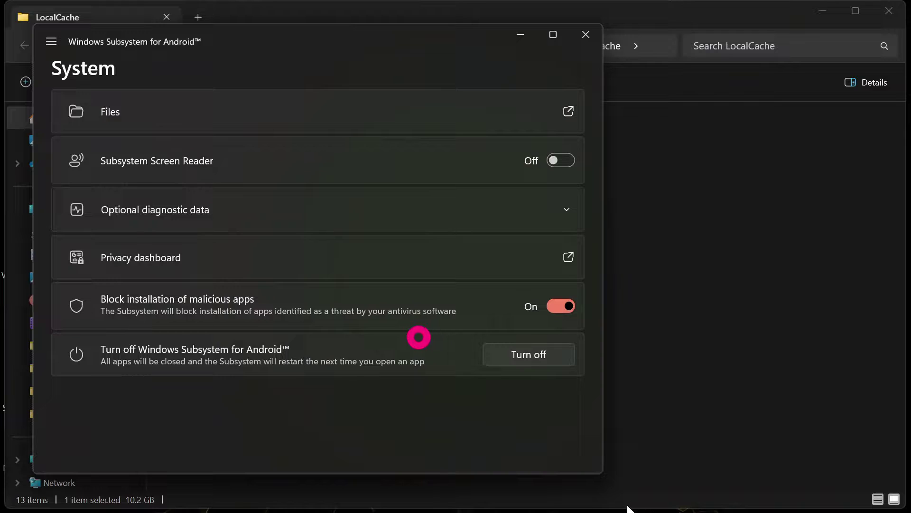
Turn off Windows Subsystem for Android in its System settings and minimize that window.
mouse_move(625, 510)
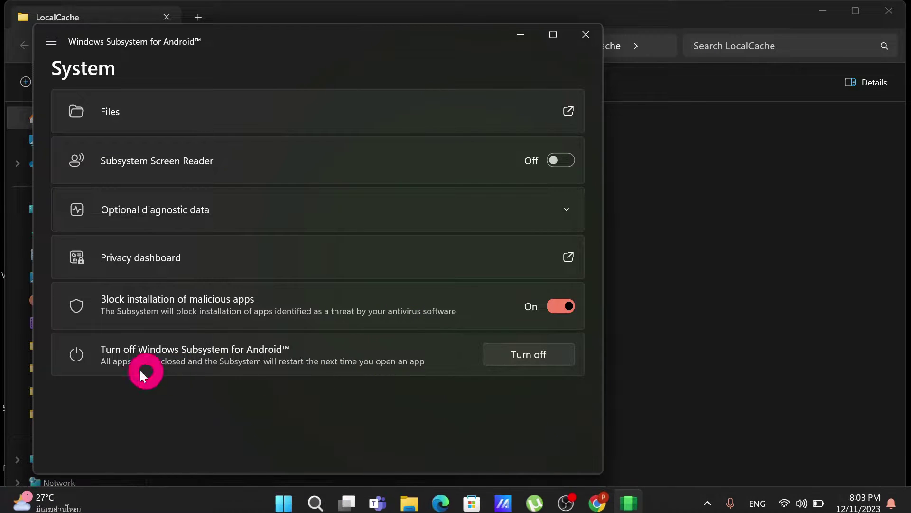
left_click(524, 355)
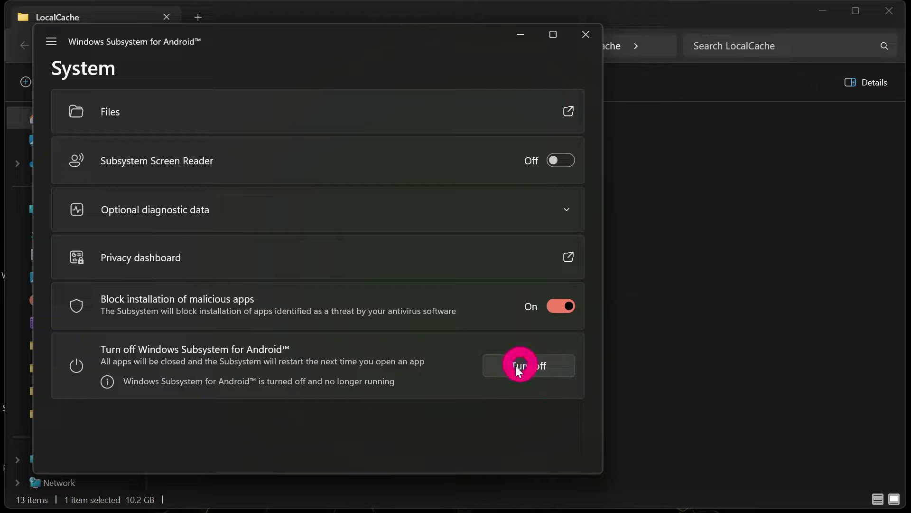
left_click(520, 33)
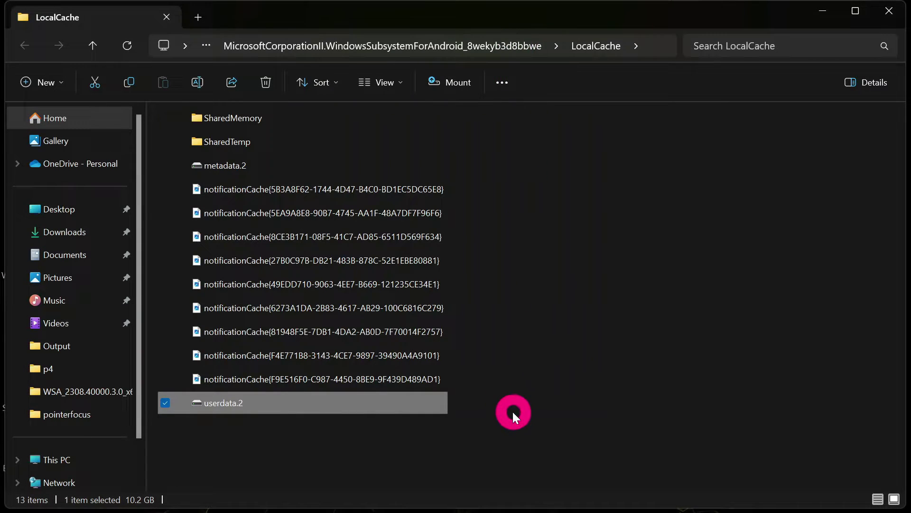
Cut the userdata.2 and metadata.2 disk images from the LocalCache folder.
left_click(533, 442)
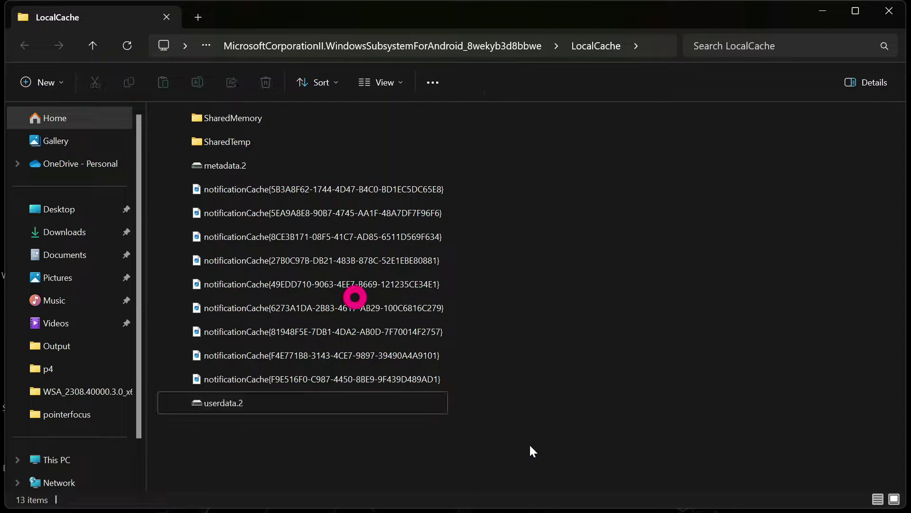
left_click(397, 403)
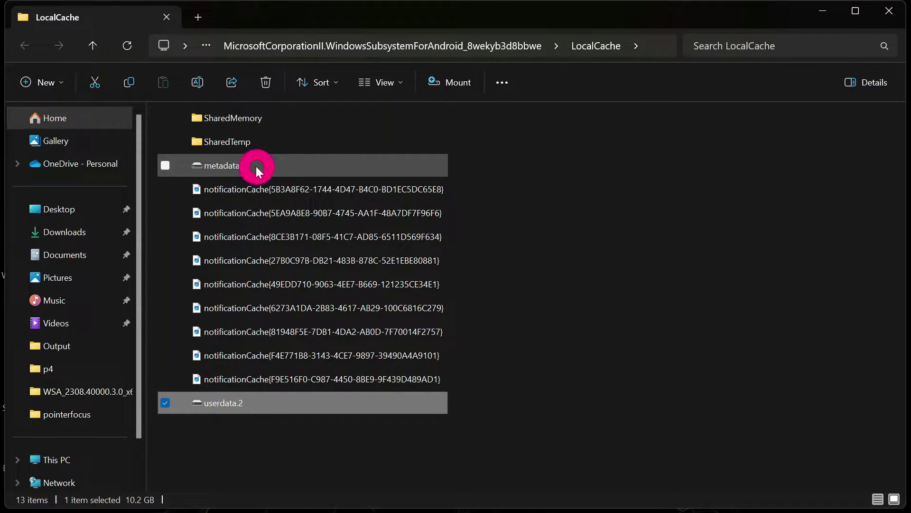
left_click(282, 163, "ctrl")
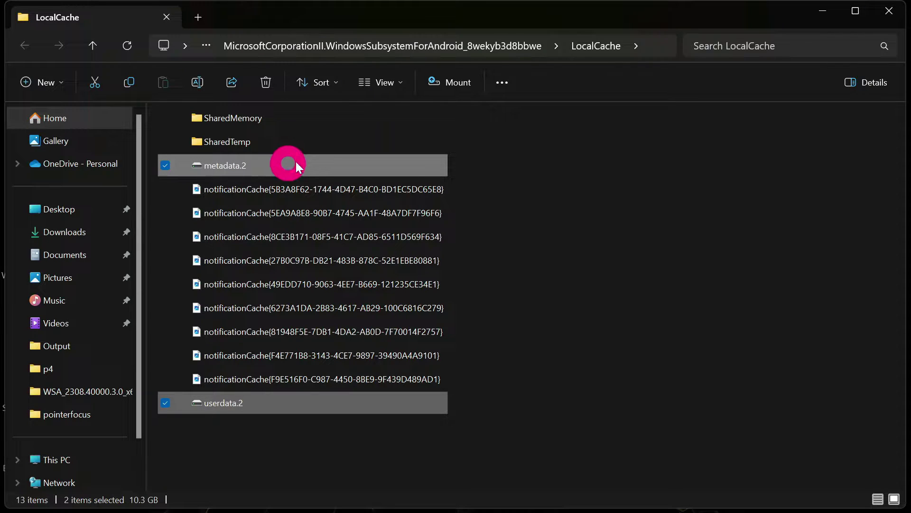
right_click(423, 164)
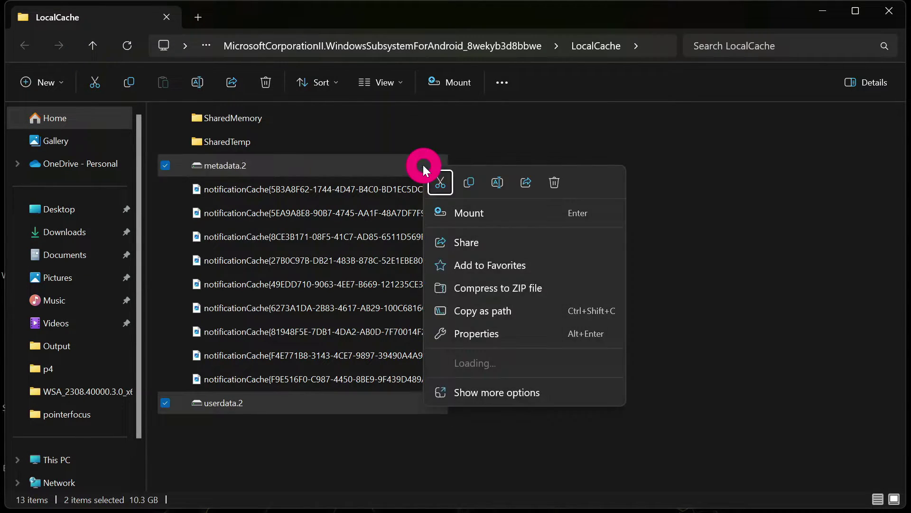
left_click(441, 182)
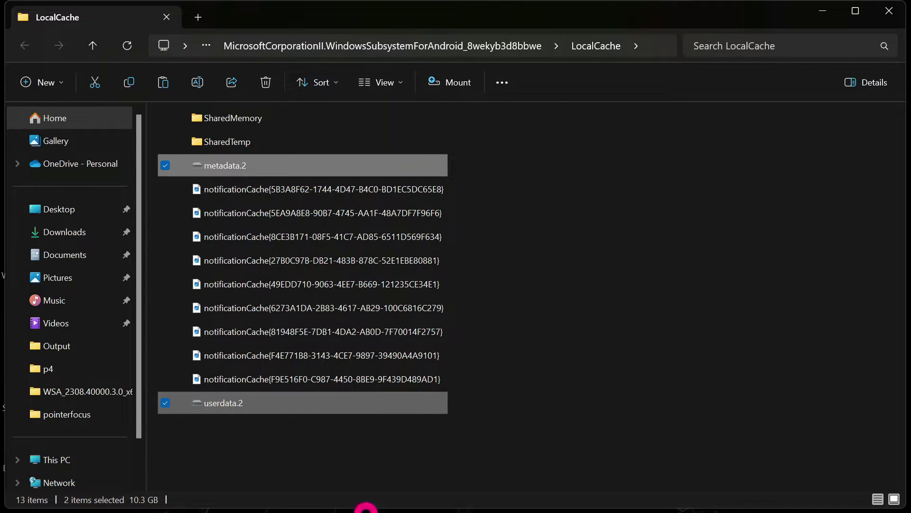
Switch to the This PC window and open the mac os (E:) drive.
mouse_move(409, 496)
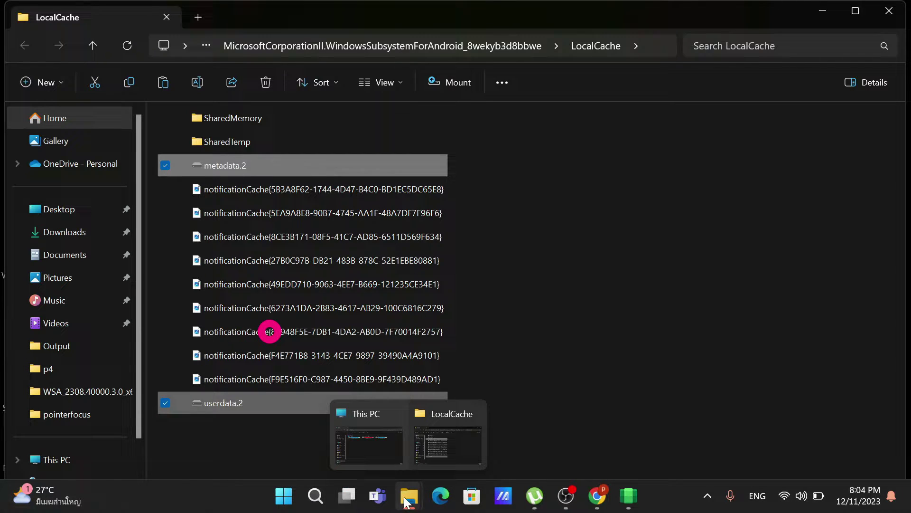
left_click(378, 456)
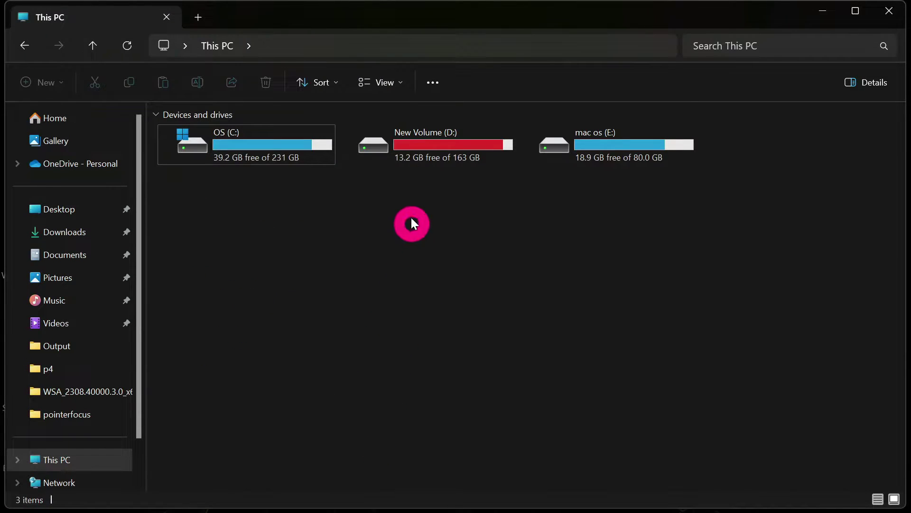
double_click(616, 153)
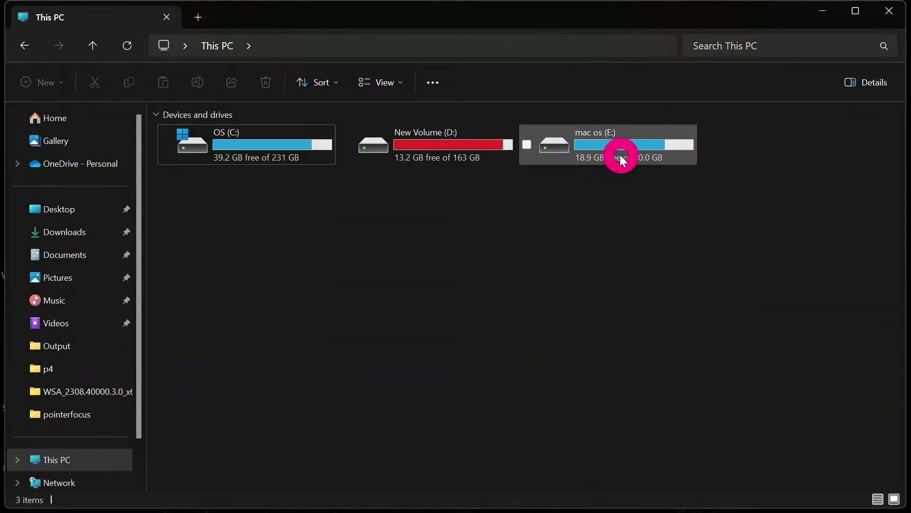
double_click(618, 158)
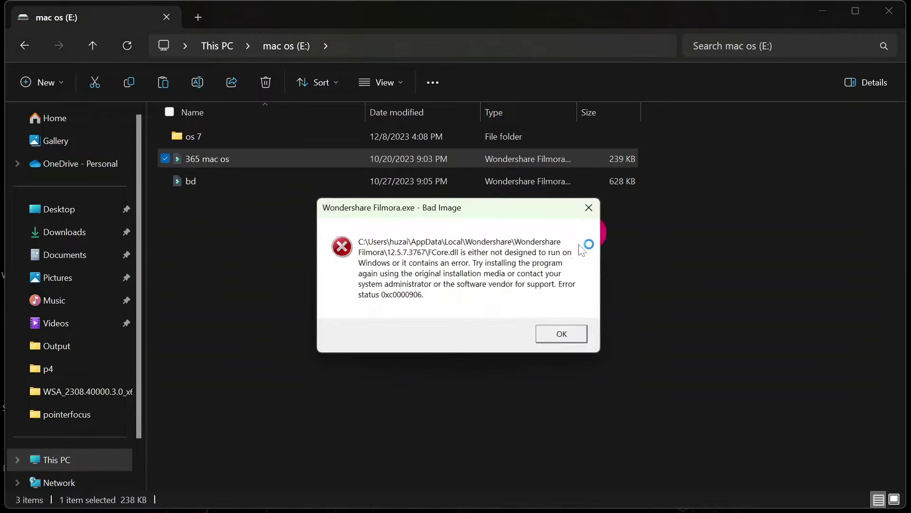
Dismiss the Wondershare Filmora Bad Image errors and close the McAfee threat notification.
left_click(592, 207)
left_click(589, 208)
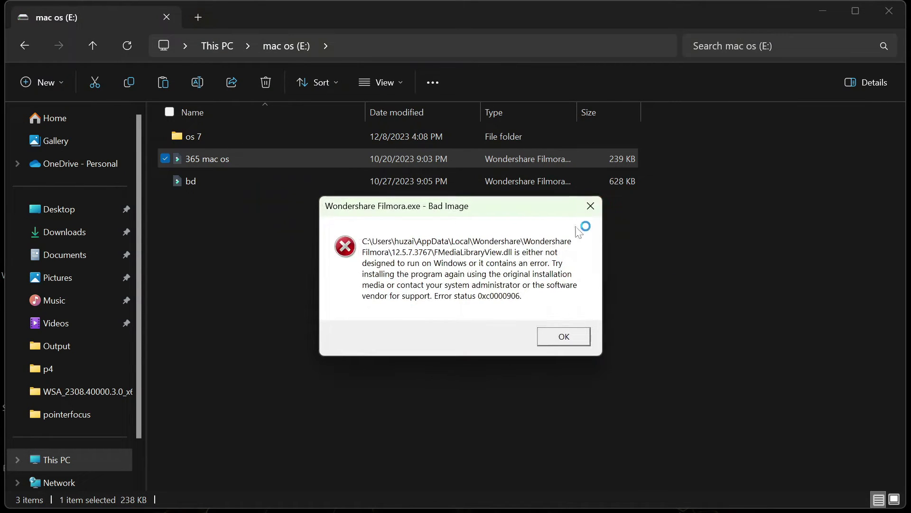
left_click(586, 209)
left_click(593, 206)
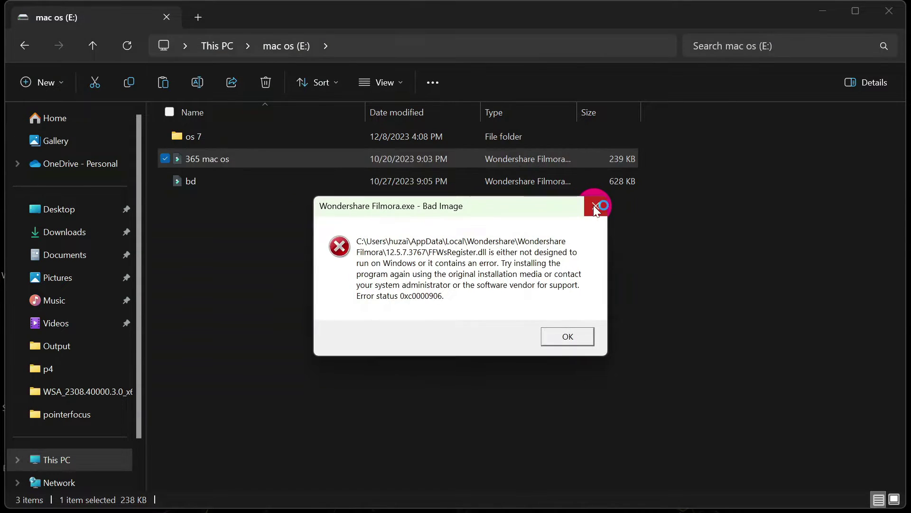
left_click(593, 206)
left_click(465, 291)
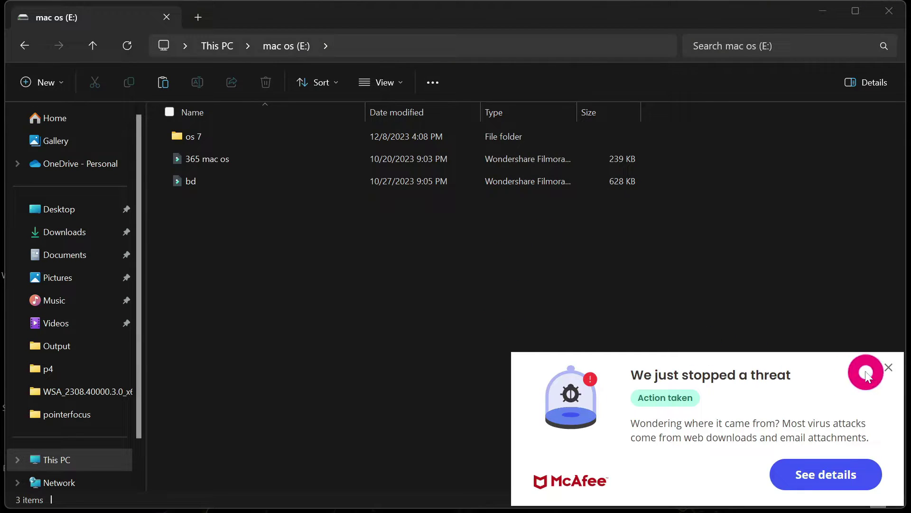
left_click(887, 368)
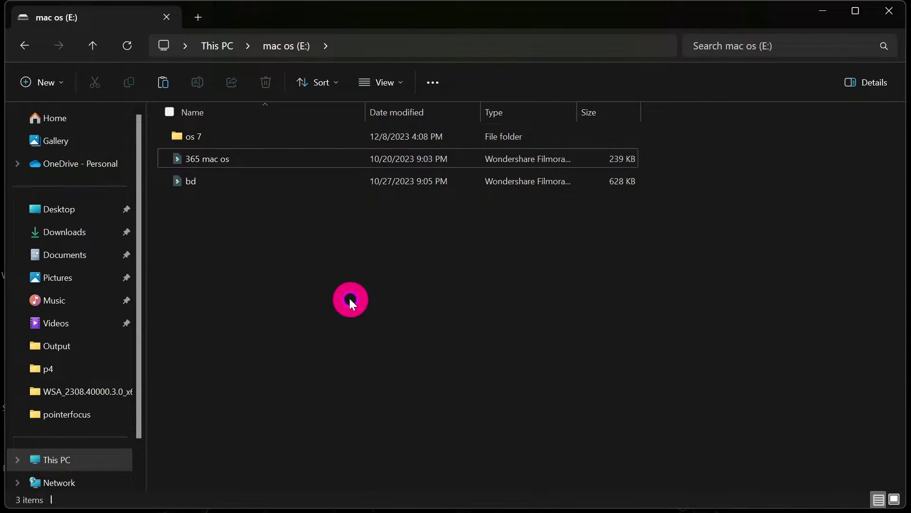
Create a new folder named "play store" on the mac os (E:) drive.
right_click(277, 259)
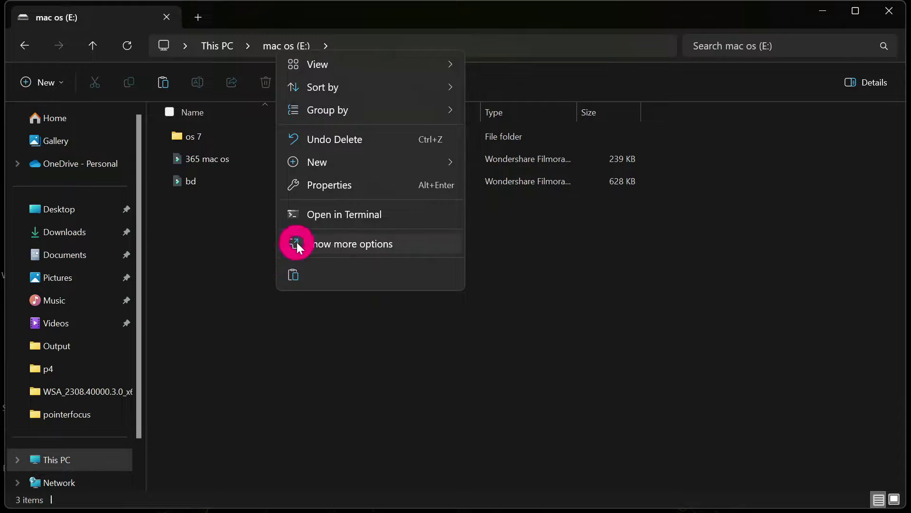
left_click(329, 245)
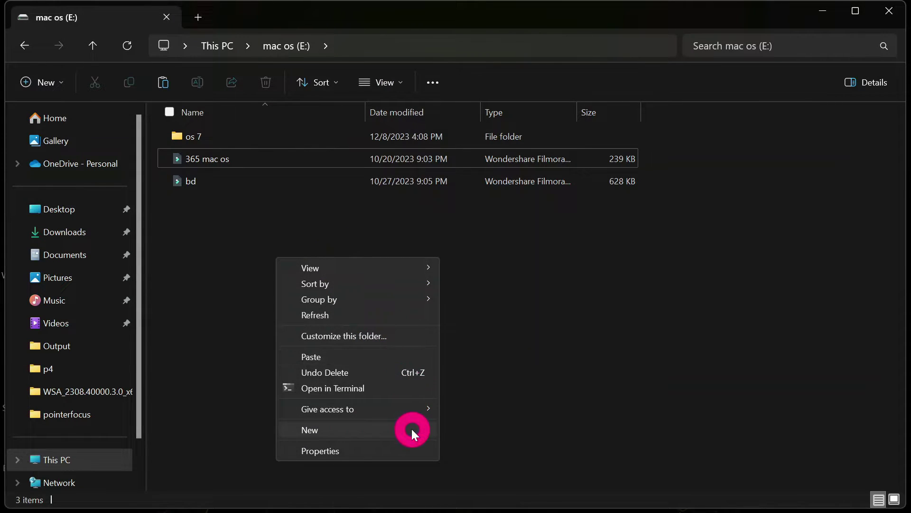
mouse_move(424, 427)
left_click(470, 233)
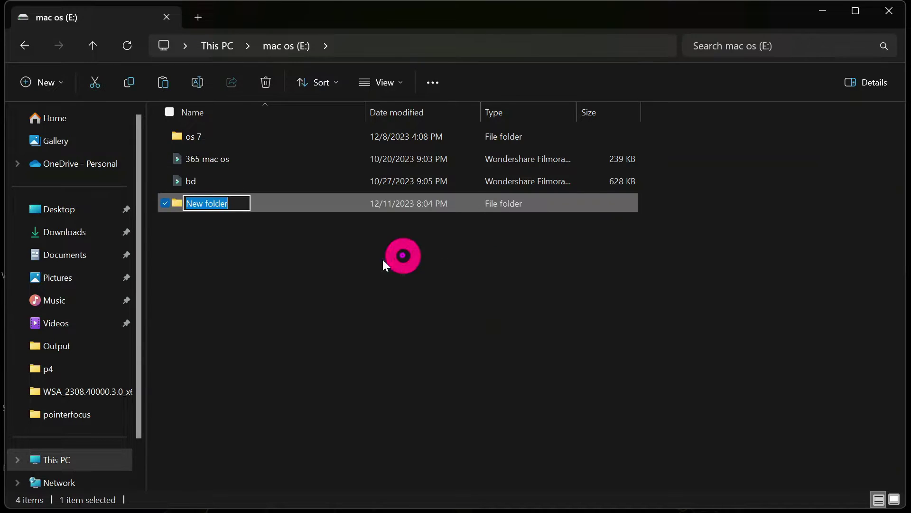
type("play")
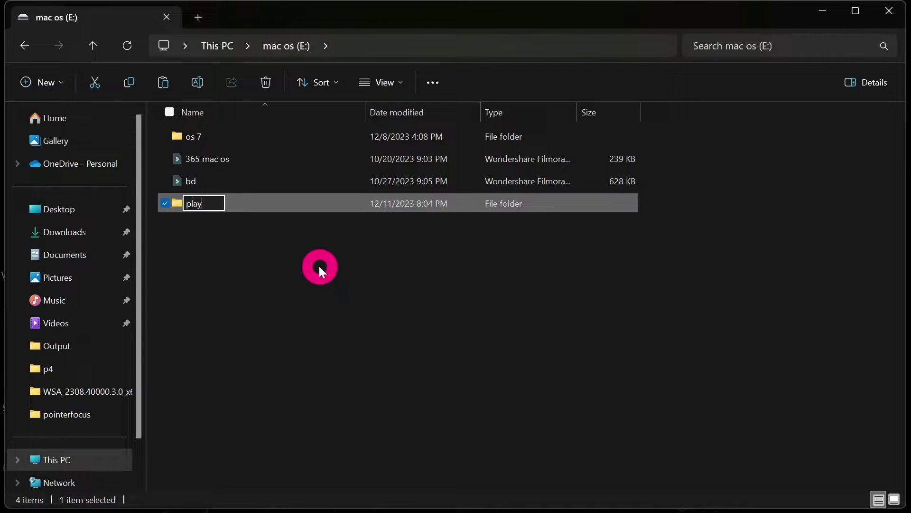
type(" store")
left_click(319, 269)
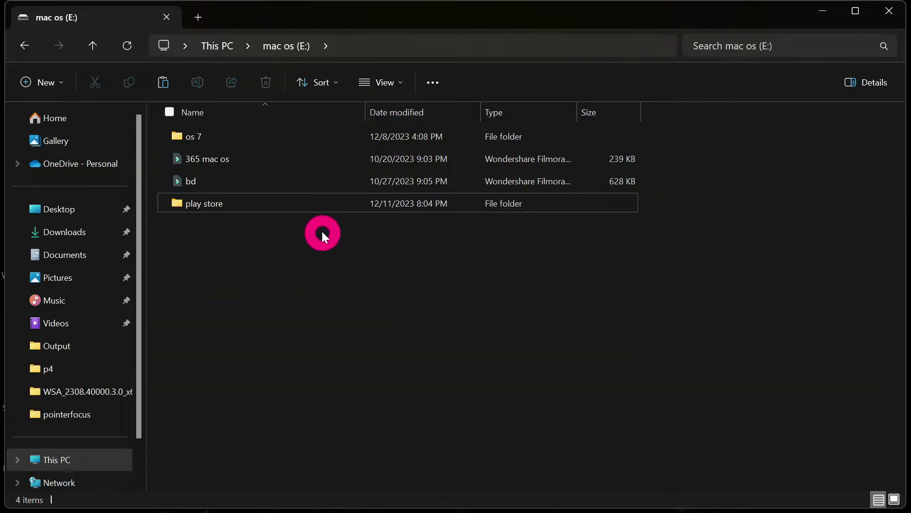
Paste the cut metadata.2 and userdata.2 files into the play store folder, moving the progress window aside.
double_click(328, 204)
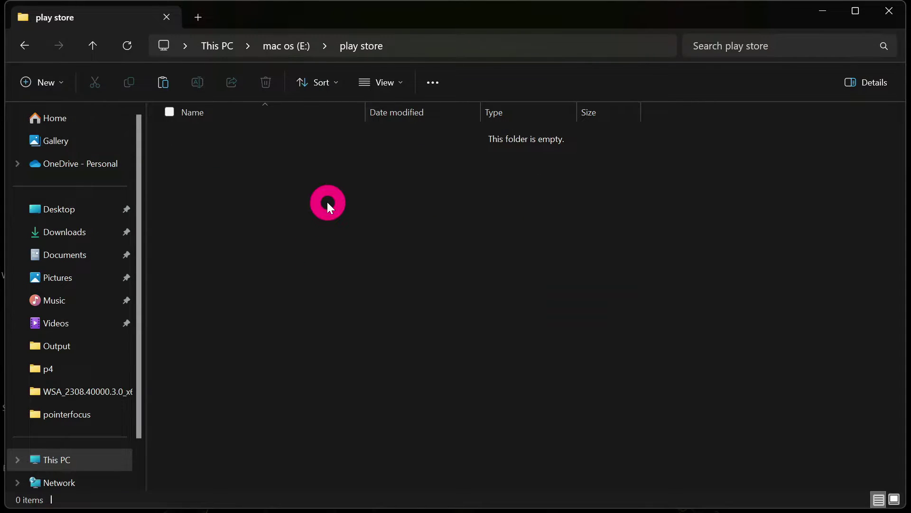
right_click(328, 202)
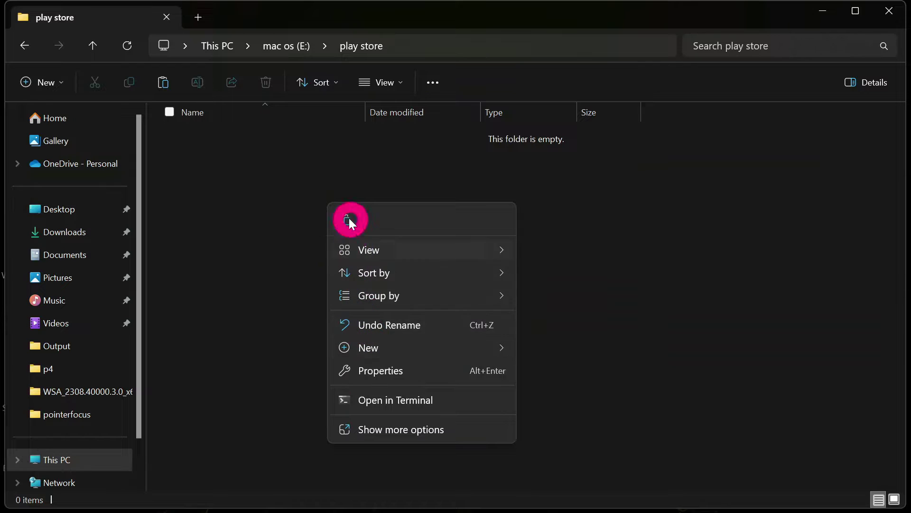
left_click(349, 218)
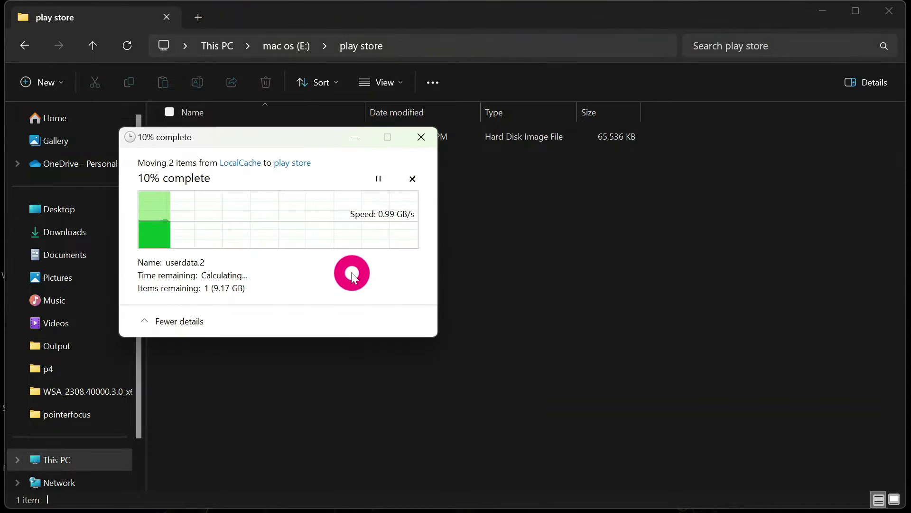
left_click_drag(318, 141, 524, 241)
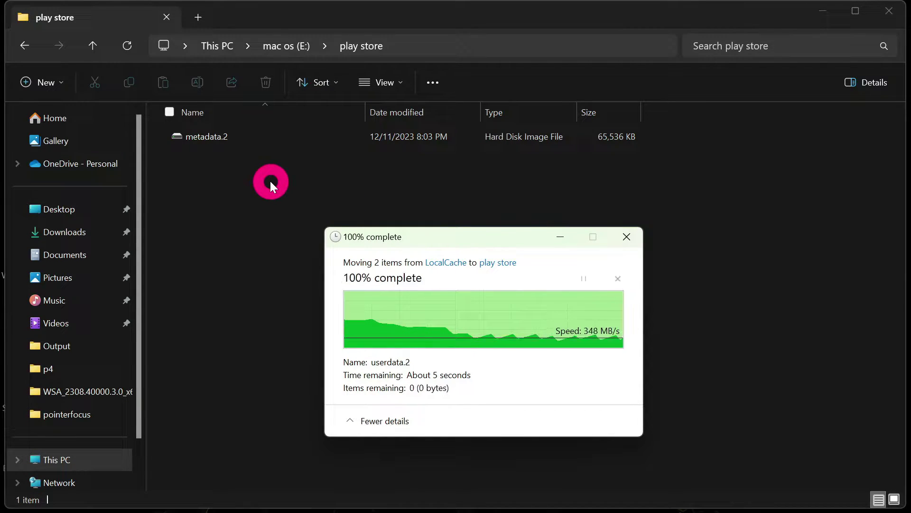
left_click(279, 204)
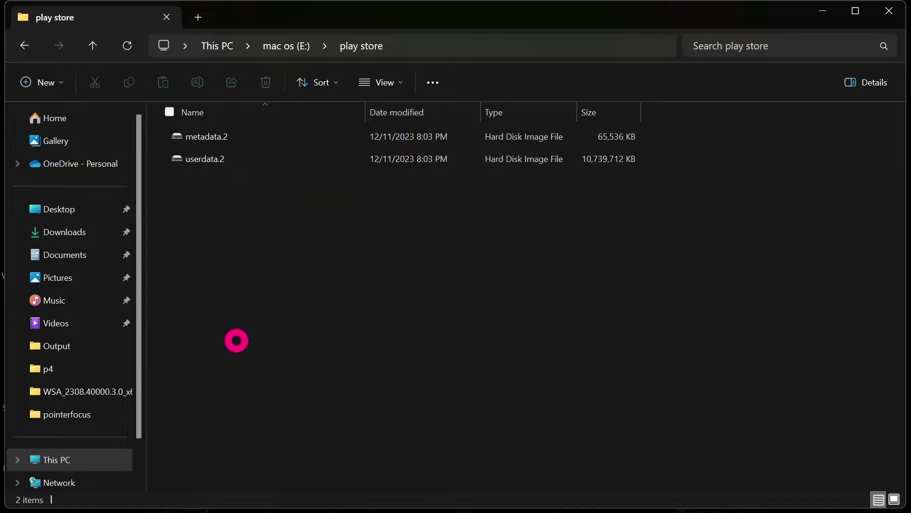
Switch to the LocalCache folder window.
mouse_move(371, 508)
mouse_move(410, 496)
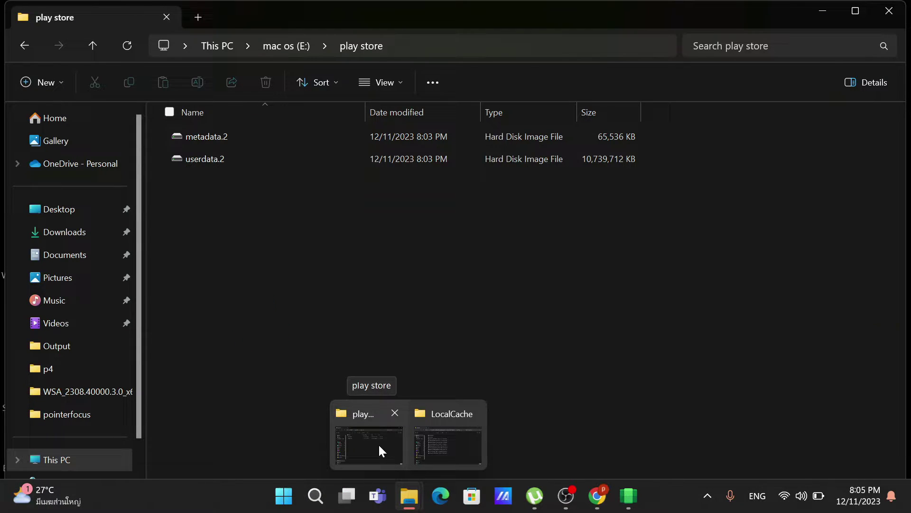
left_click(442, 443)
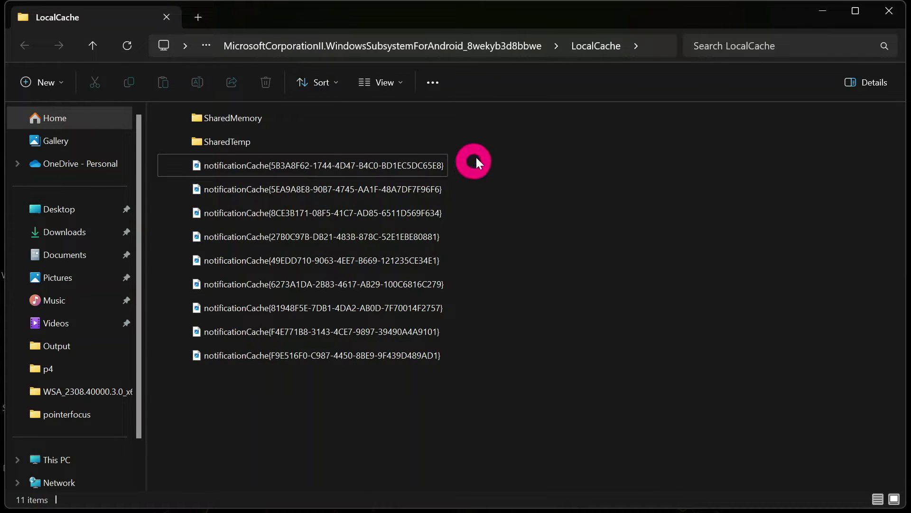
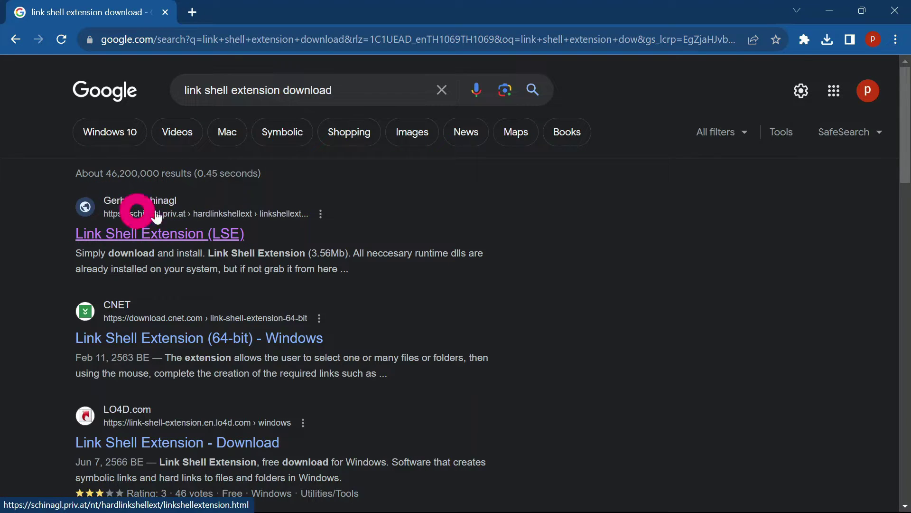
Open the Link Shell Extension (LSE) page from the Google results and go to its All Windows 64 download section.
left_click(184, 240)
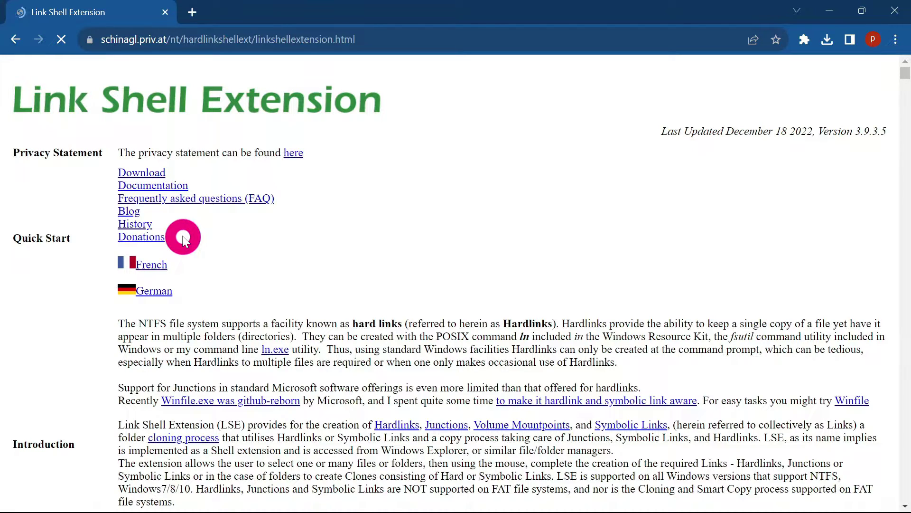
left_click(149, 174)
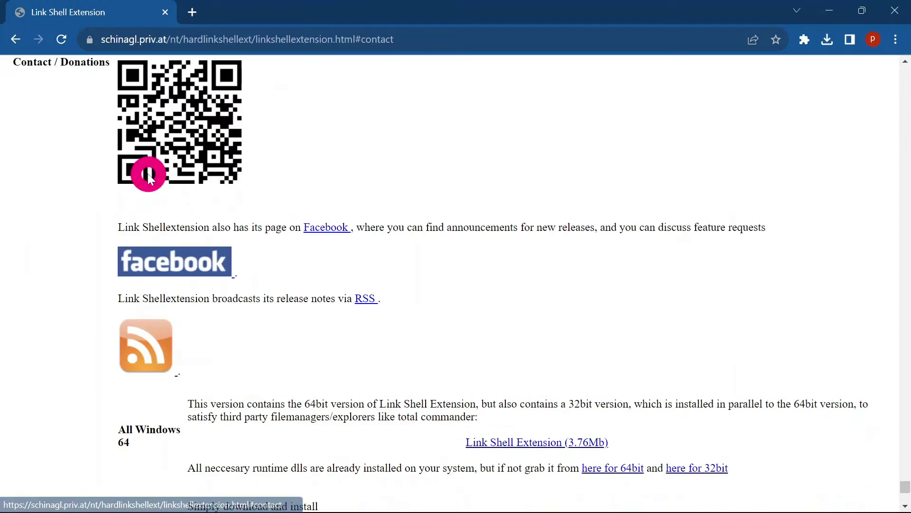
scroll(407, 181, "up", 7)
scroll(407, 180, "up", 6)
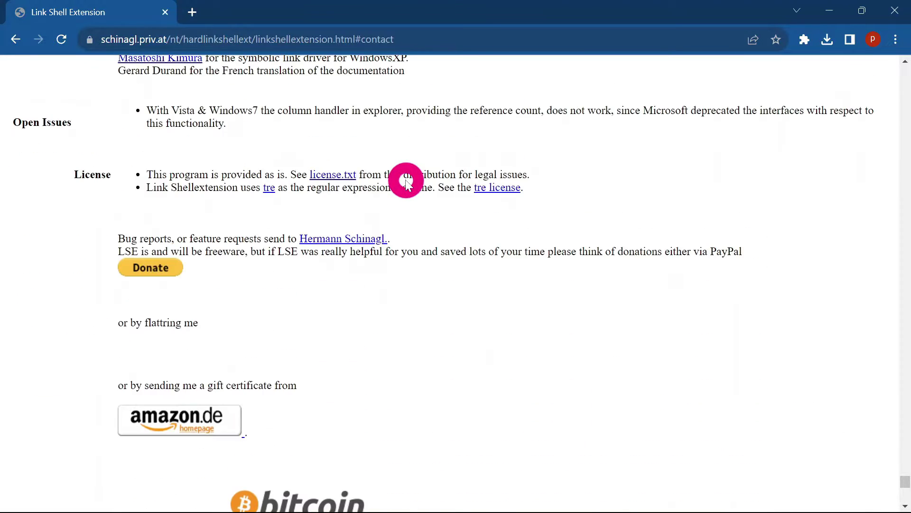
scroll(407, 180, "down", 15)
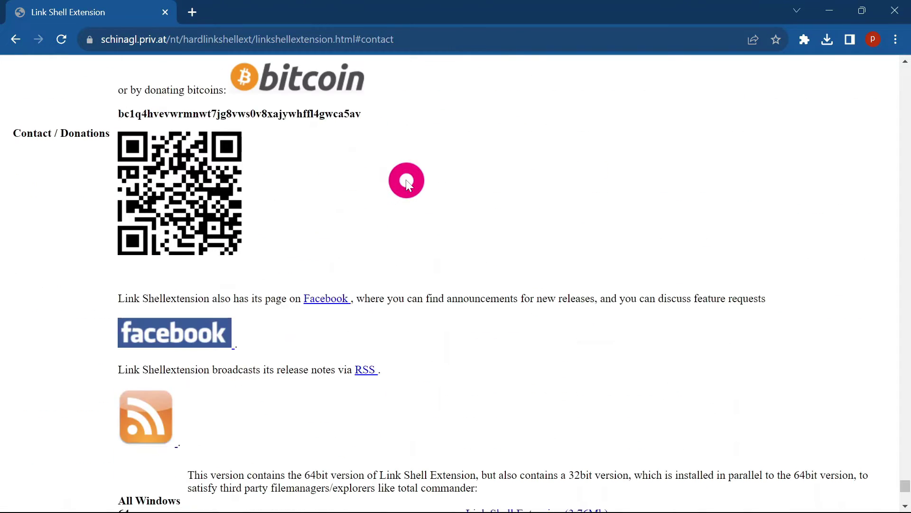
scroll(278, 199, "down", 2)
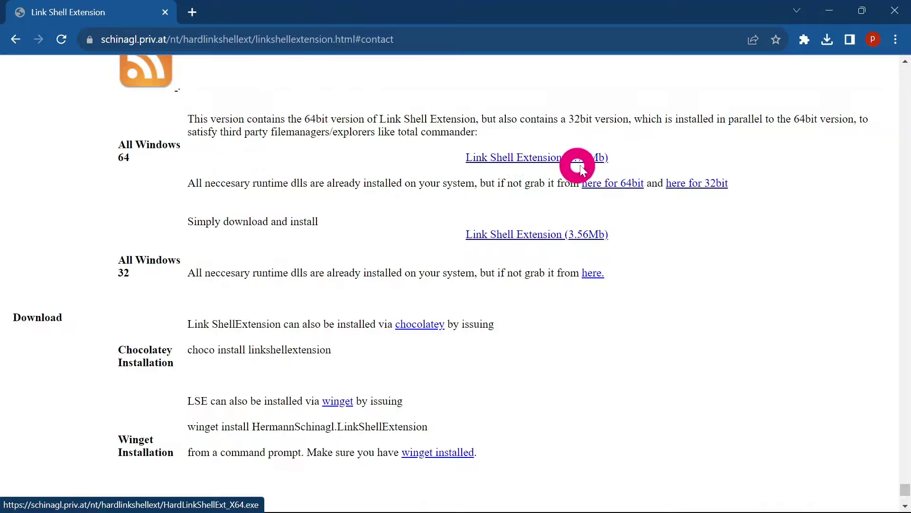
Download the 64-bit Link Shell Extension (3.76Mb) installer, check its progress, and dismiss the McAfee WebAdvisor scanning banner.
left_click(496, 160)
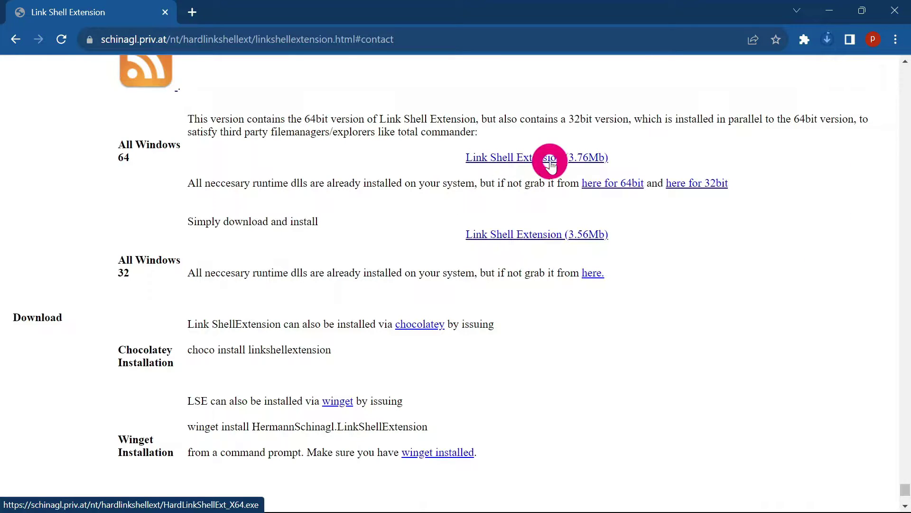
left_click(830, 40)
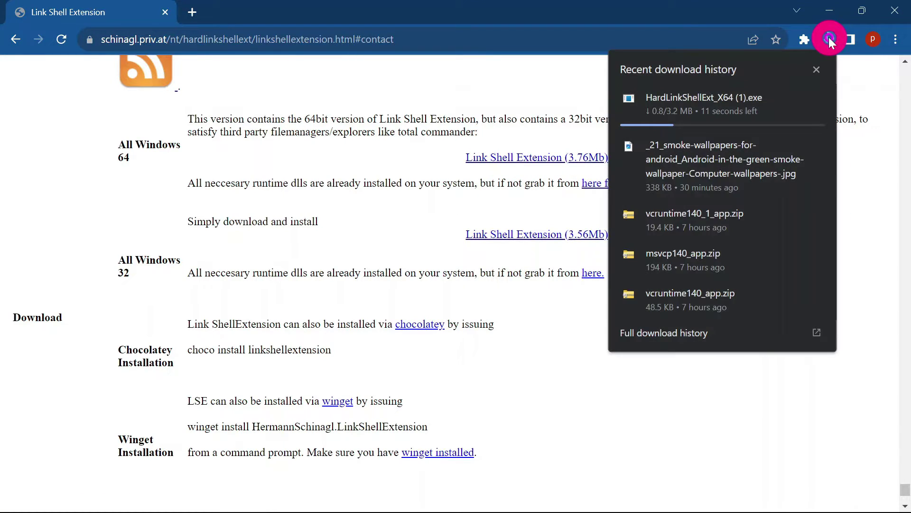
left_click(830, 40)
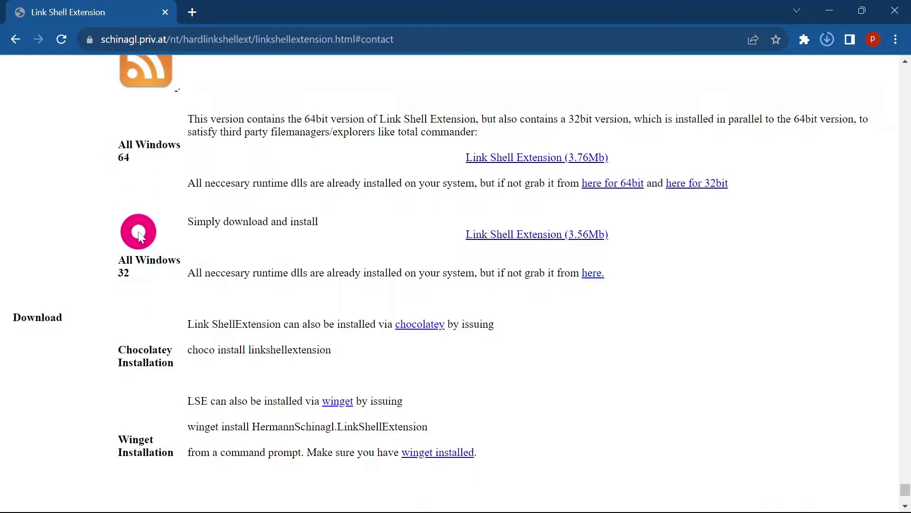
left_click(579, 235)
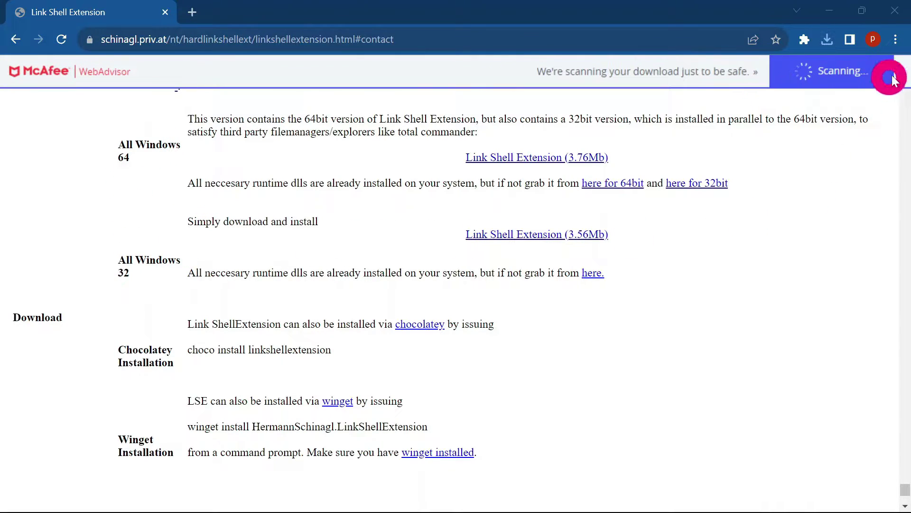
left_click(905, 73)
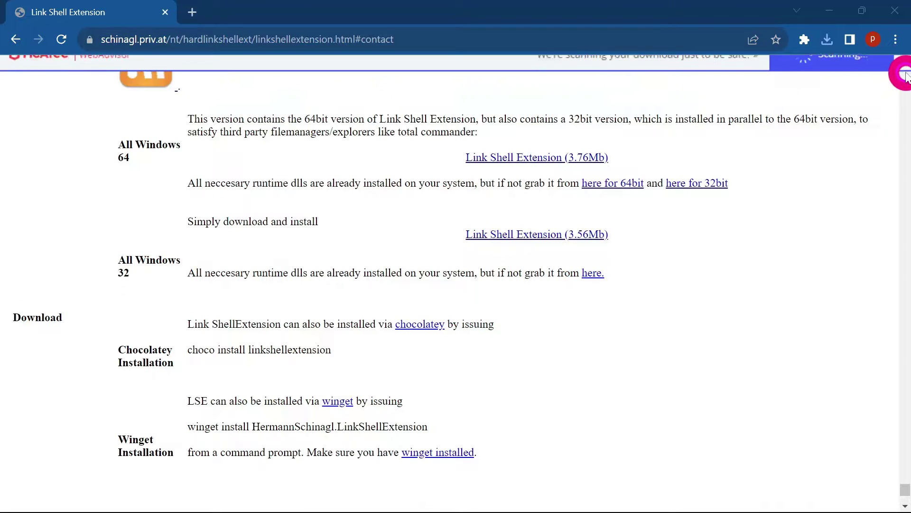
Run the downloaded HardLinkShellExt_X64 (1).exe installer and accept English as the setup language.
left_click(827, 39)
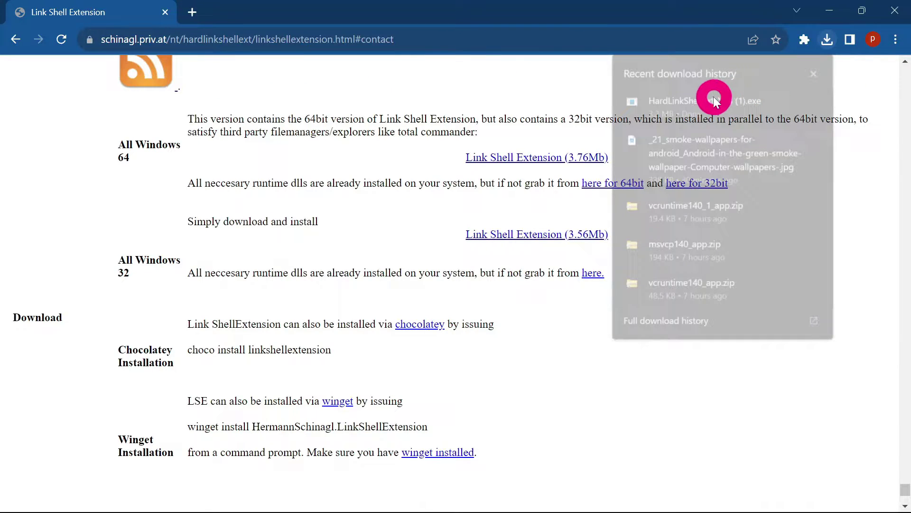
left_click(716, 100)
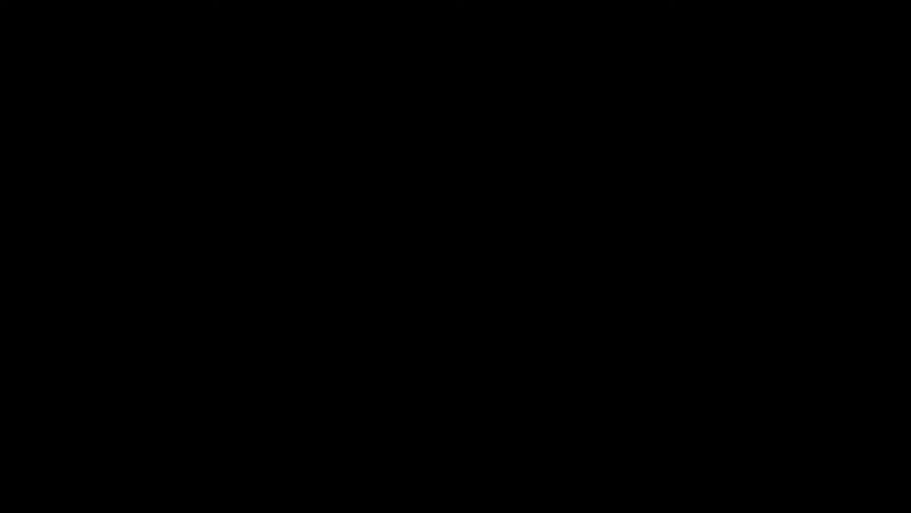
left_click(390, 369)
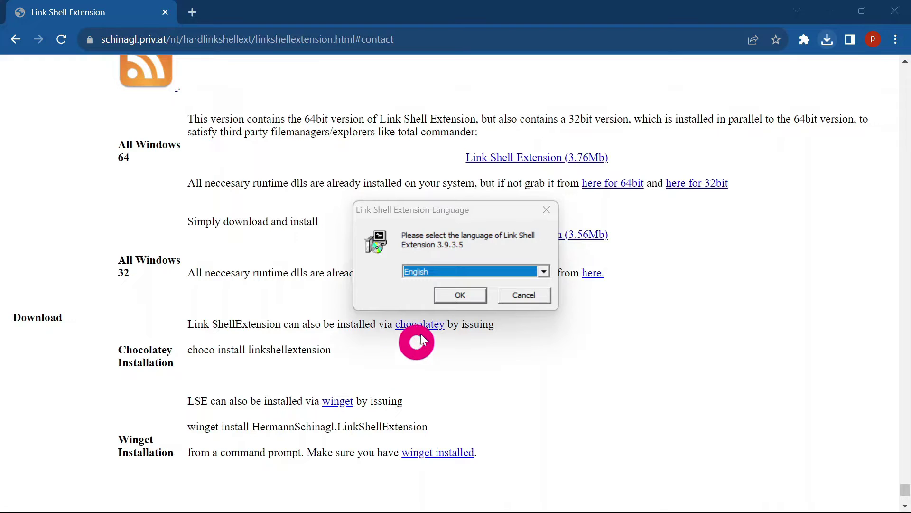
left_click(463, 295)
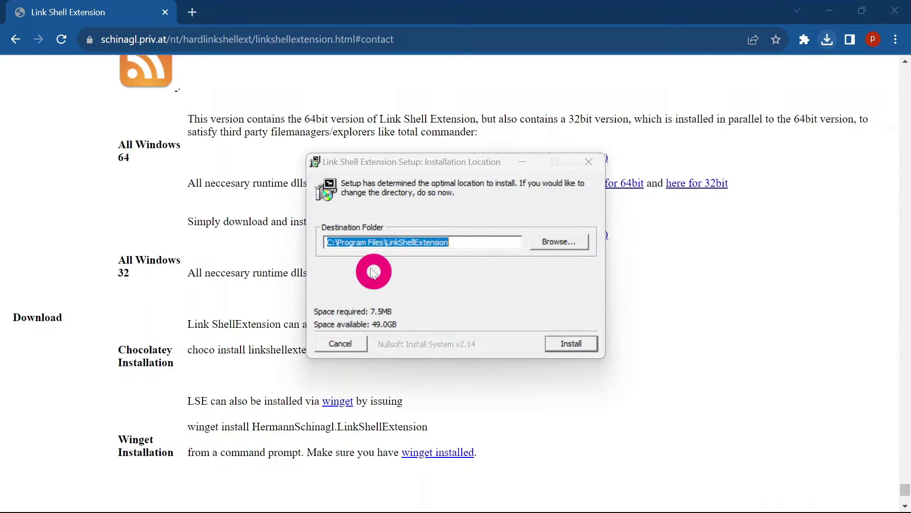
Install Link Shell Extension in C:\Program Files\LinkShellExtension, agree to restart Explorer, and close the setup.
left_click(572, 343)
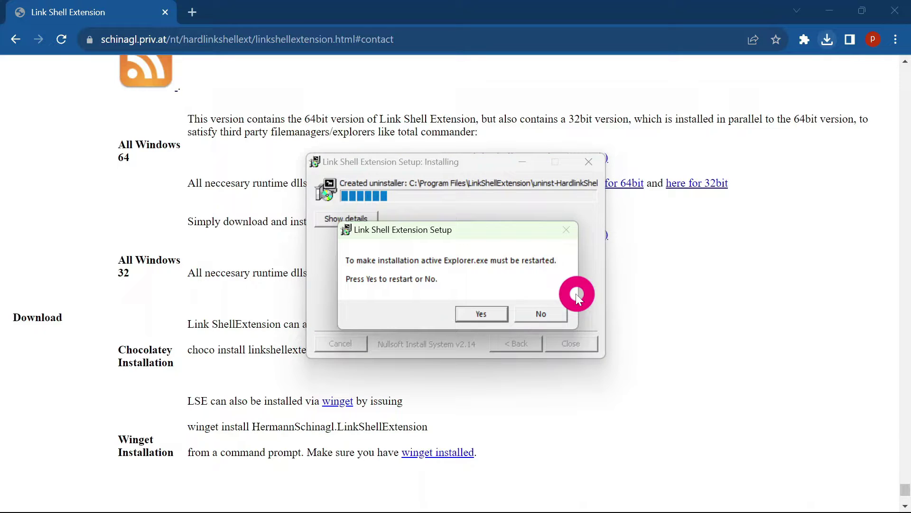
left_click(478, 314)
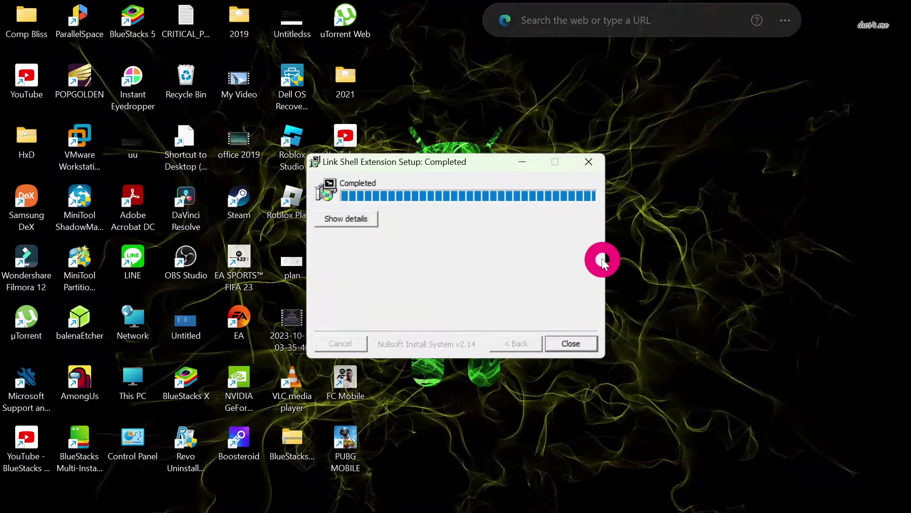
left_click(573, 343)
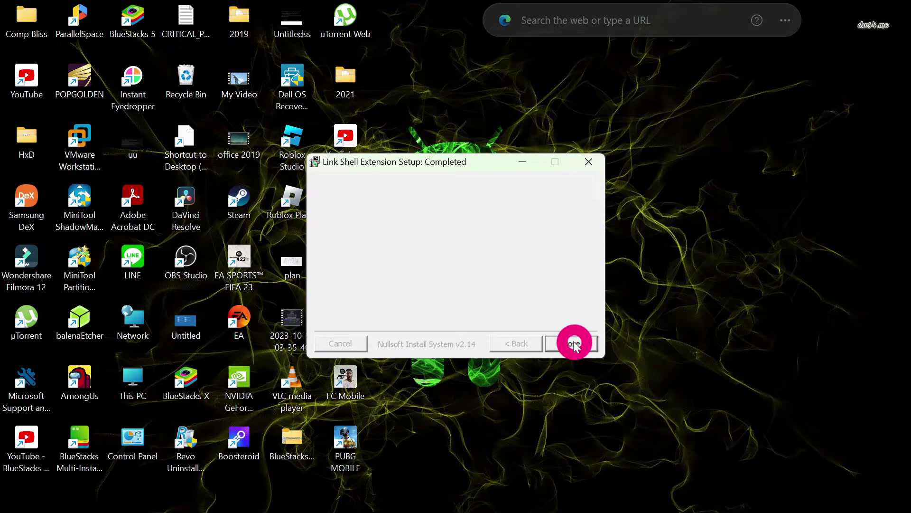
left_click(574, 344)
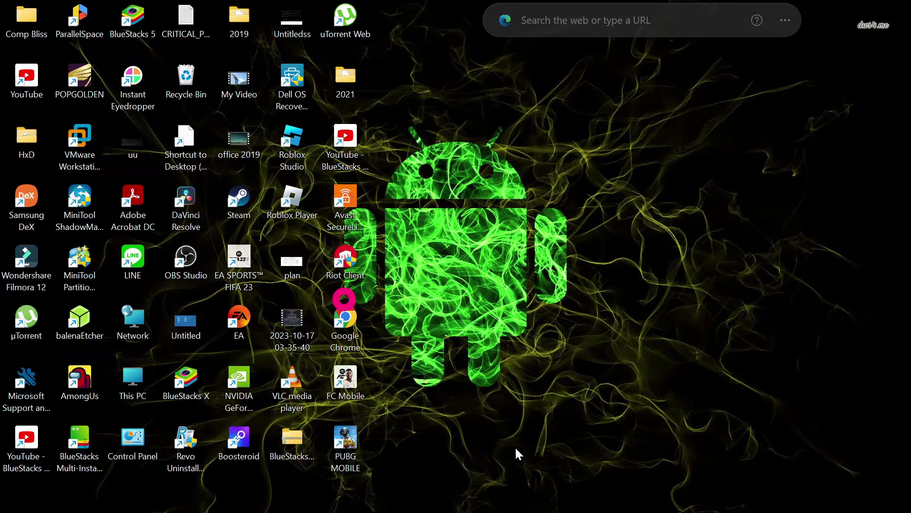
Open the play store folder on the mac os (E:) drive from This PC on the desktop.
double_click(134, 381)
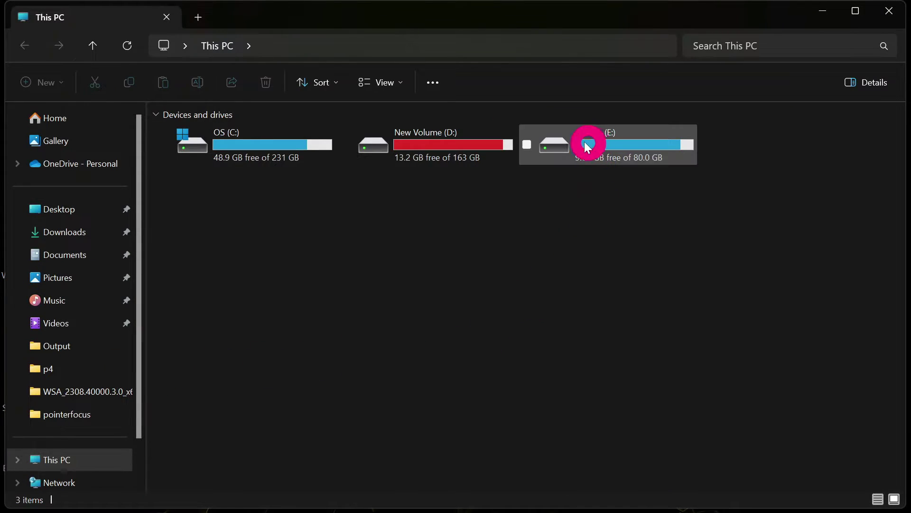
double_click(626, 148)
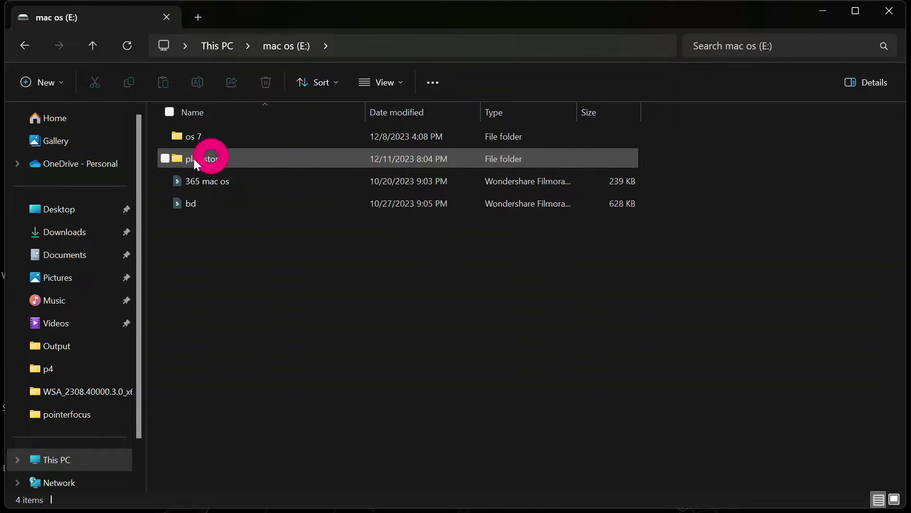
left_click(280, 163)
double_click(279, 163)
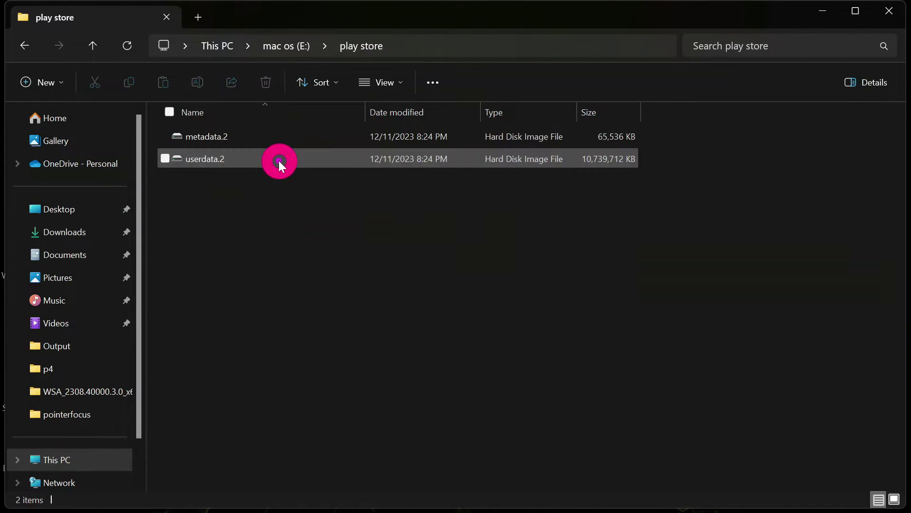
Pick metadata.2 in the play store folder as the link source.
left_click(292, 138)
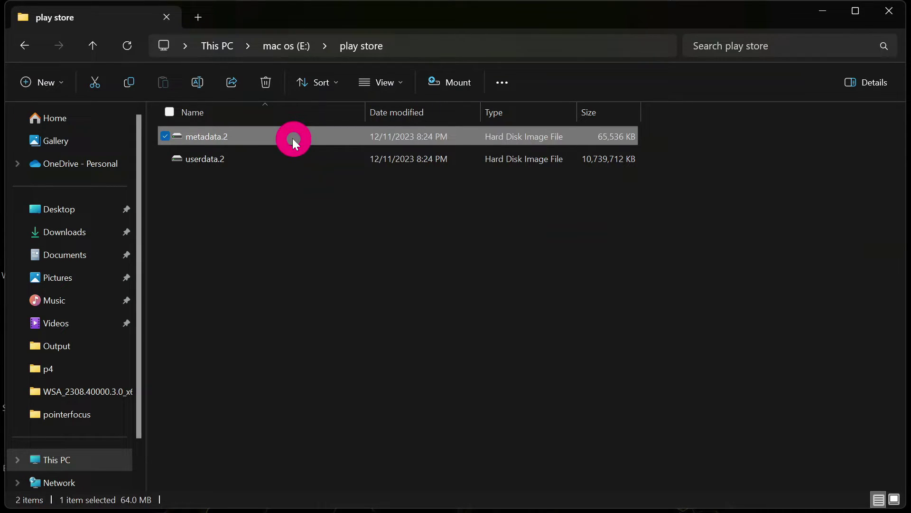
right_click(293, 138)
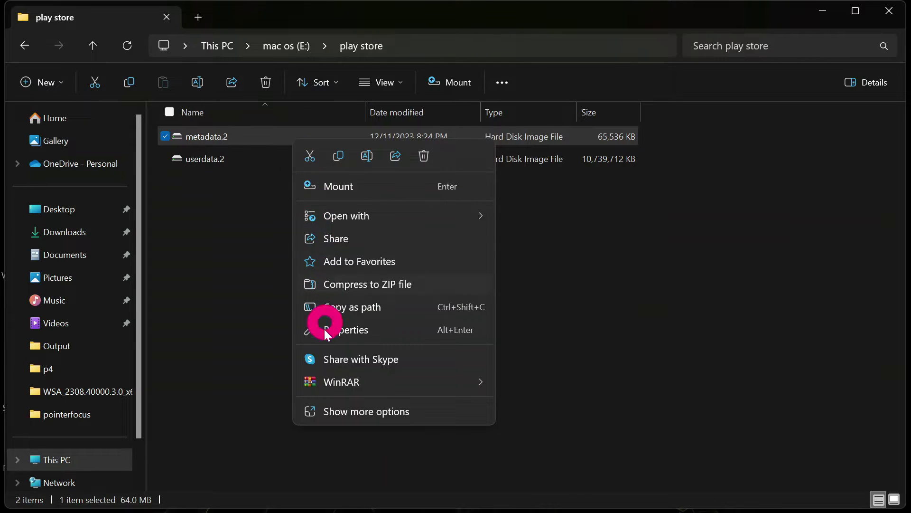
left_click(369, 412)
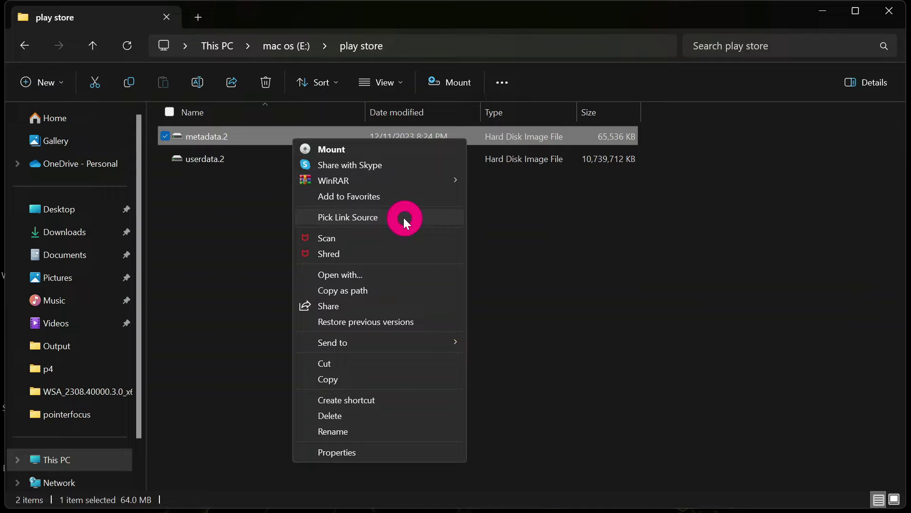
left_click(379, 218)
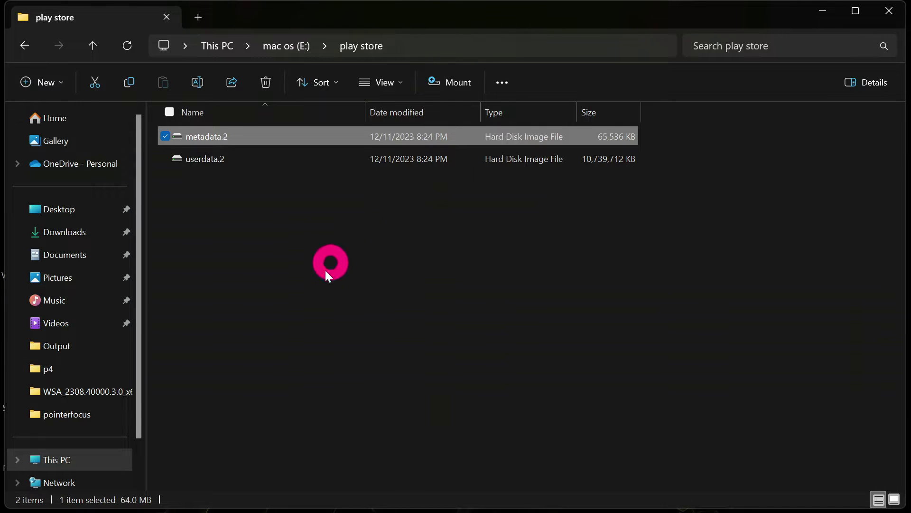
Reopen the Windows Subsystem for Android LocalCache folder with the stored Run path and drop the metadata.2 symbolic link there.
key("super+r")
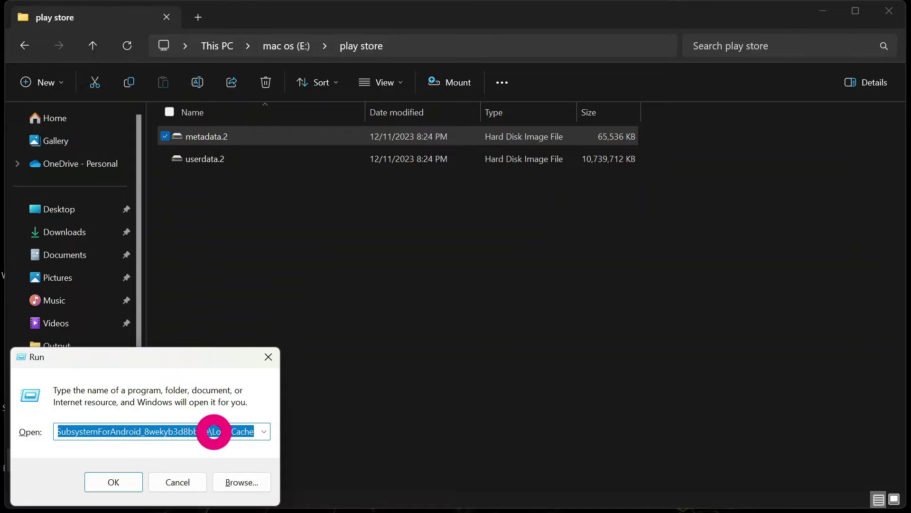
left_click(126, 482)
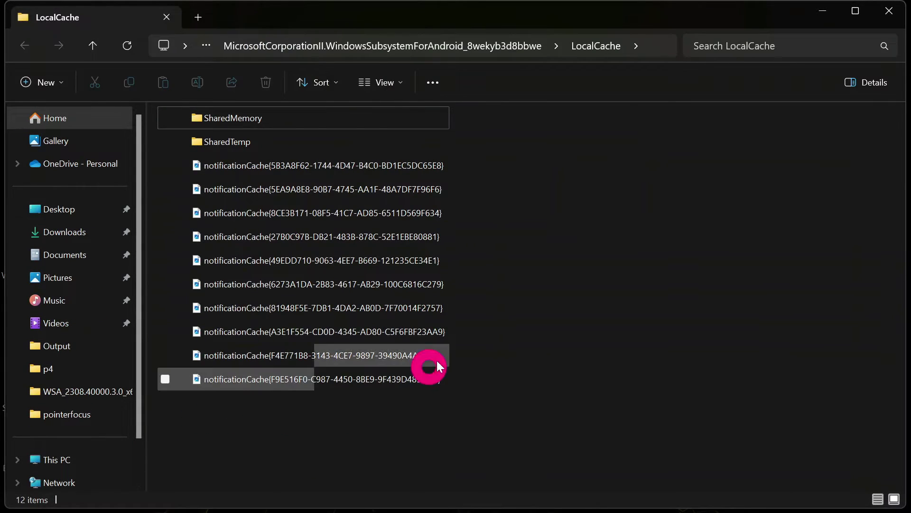
right_click(508, 169)
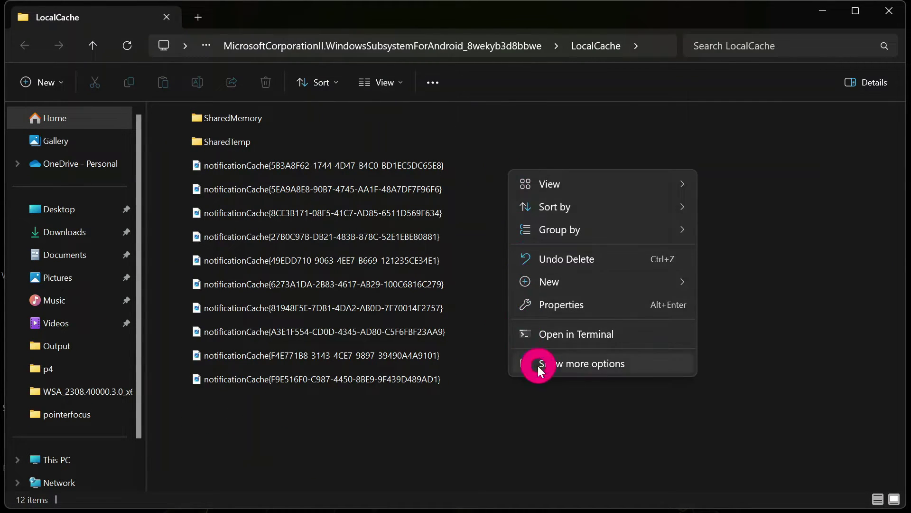
left_click(558, 364)
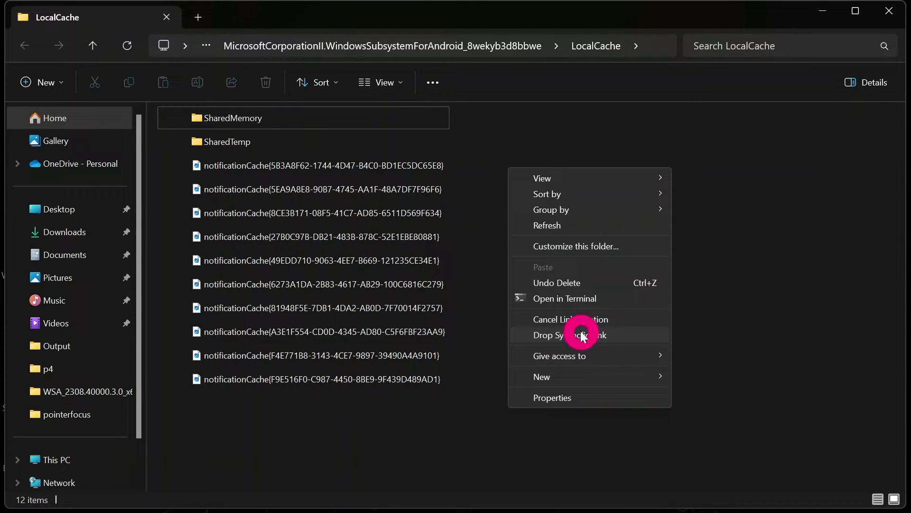
left_click(622, 336)
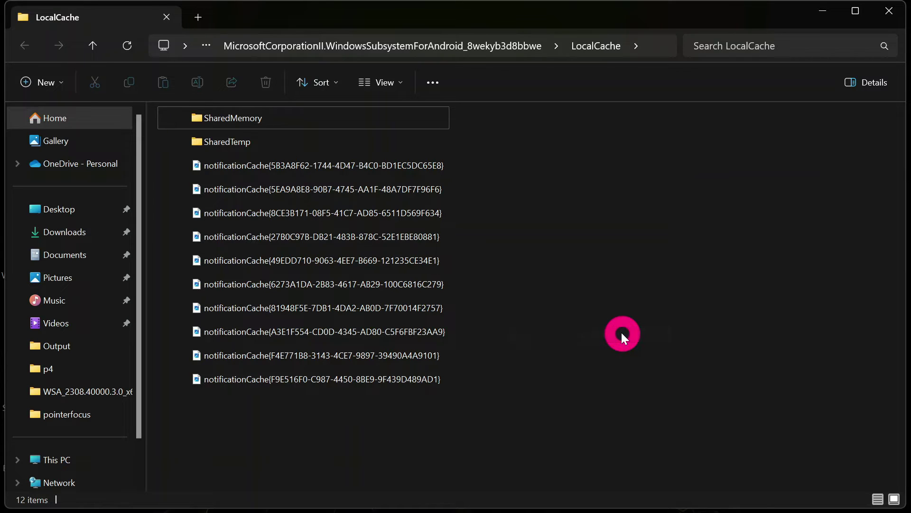
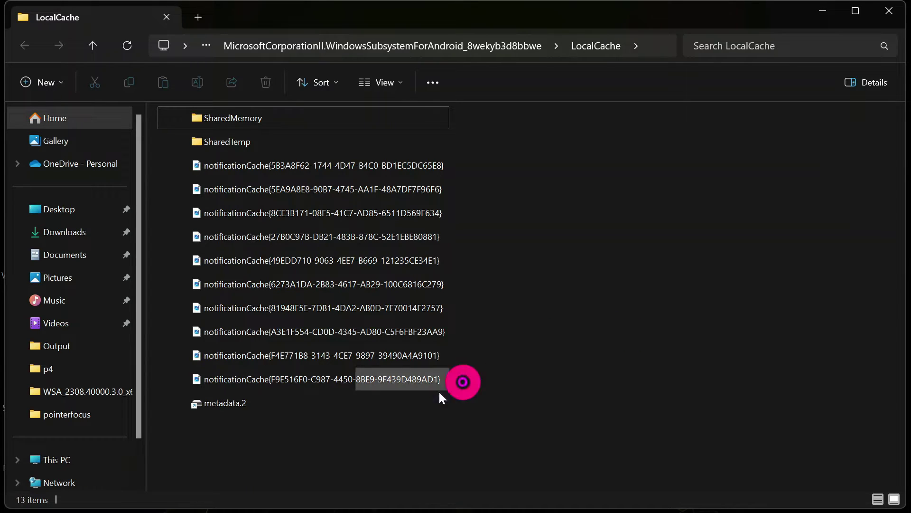
mouse_move(240, 411)
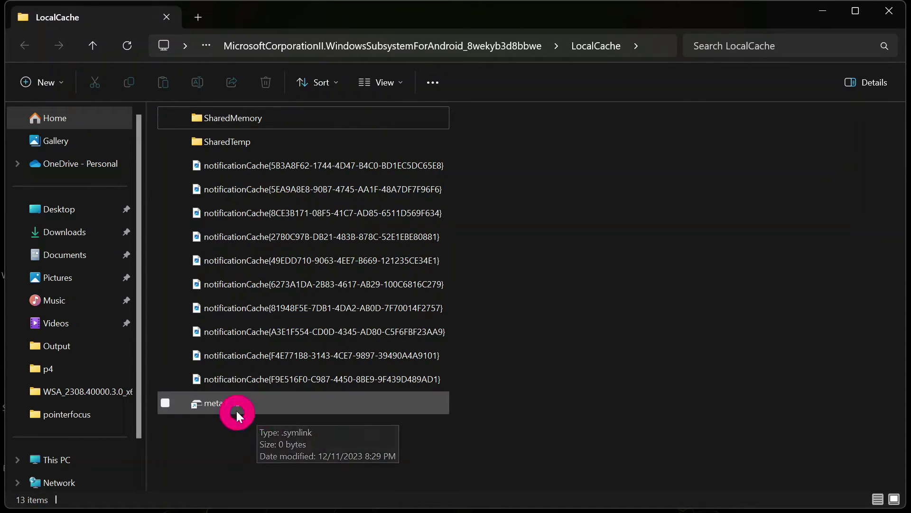
Switch to the play store folder window and pick userdata.2 as the link source.
mouse_move(244, 510)
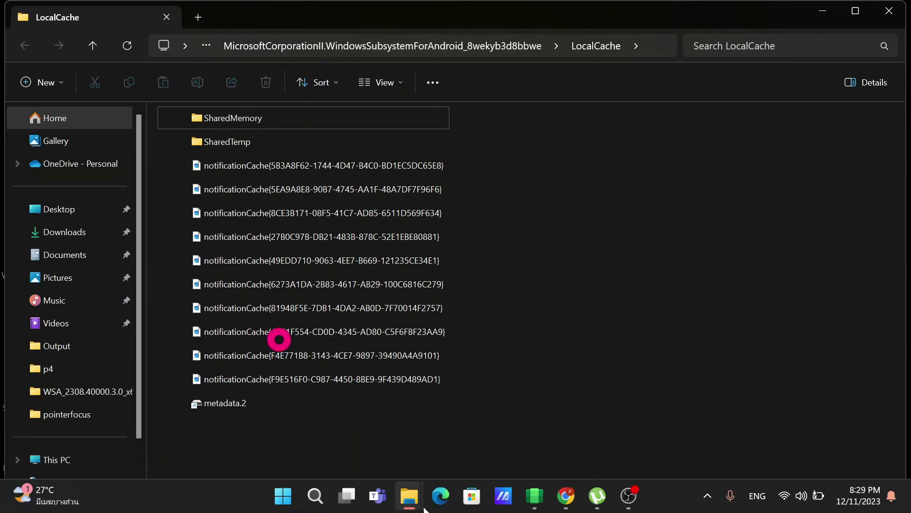
mouse_move(409, 494)
left_click(372, 432)
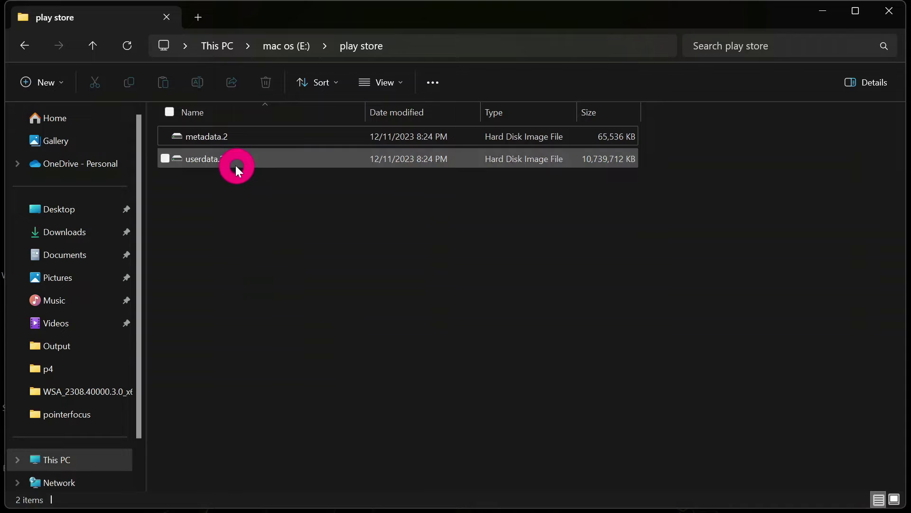
left_click(254, 158)
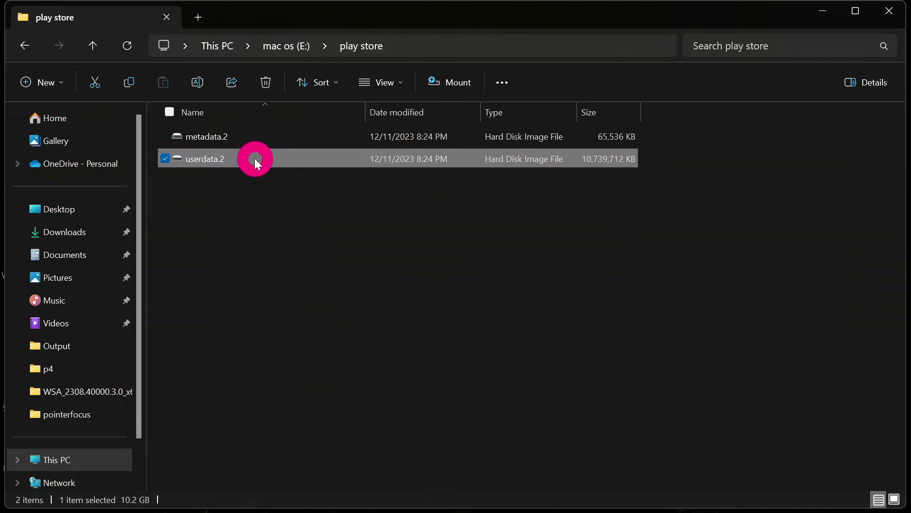
right_click(255, 158)
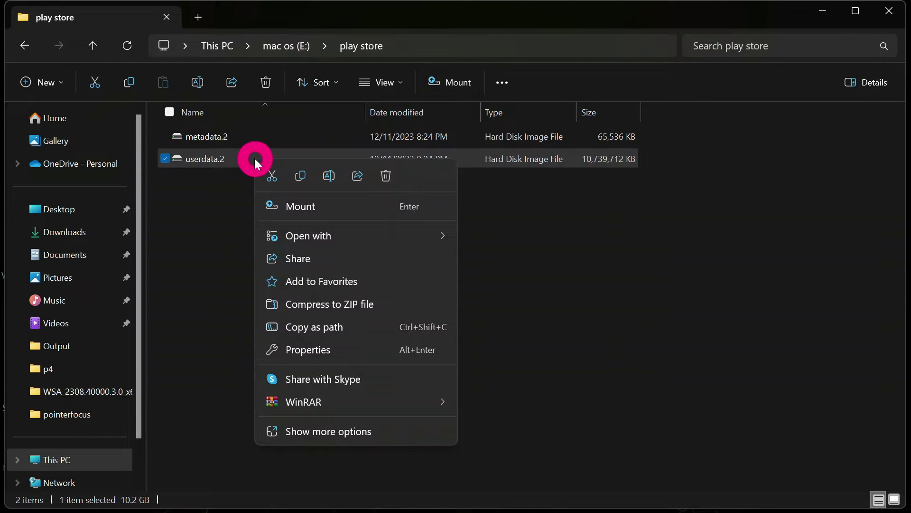
left_click(323, 430)
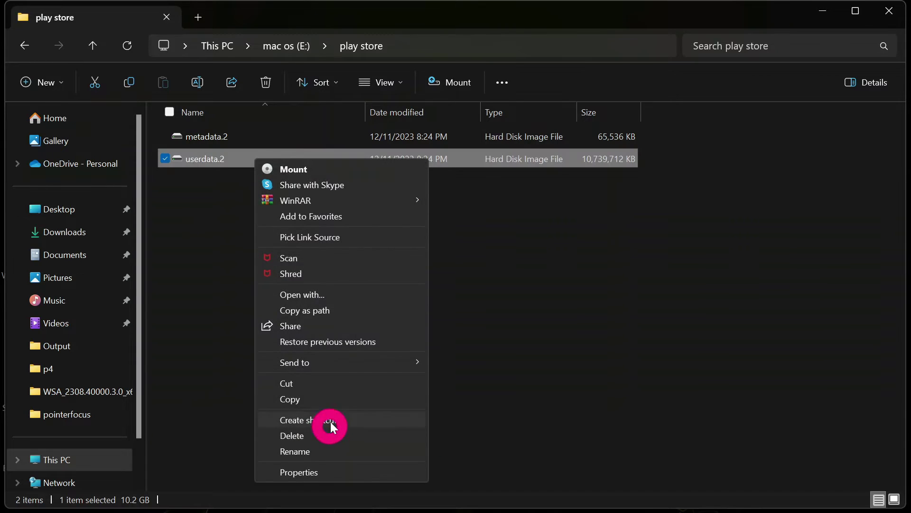
left_click(368, 240)
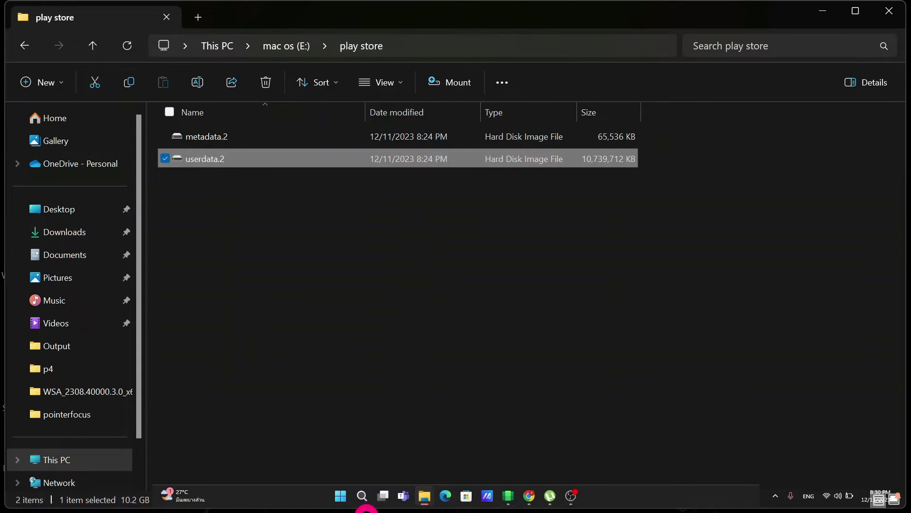
Return to the LocalCache folder and drop the userdata.2 symbolic link there.
mouse_move(408, 506)
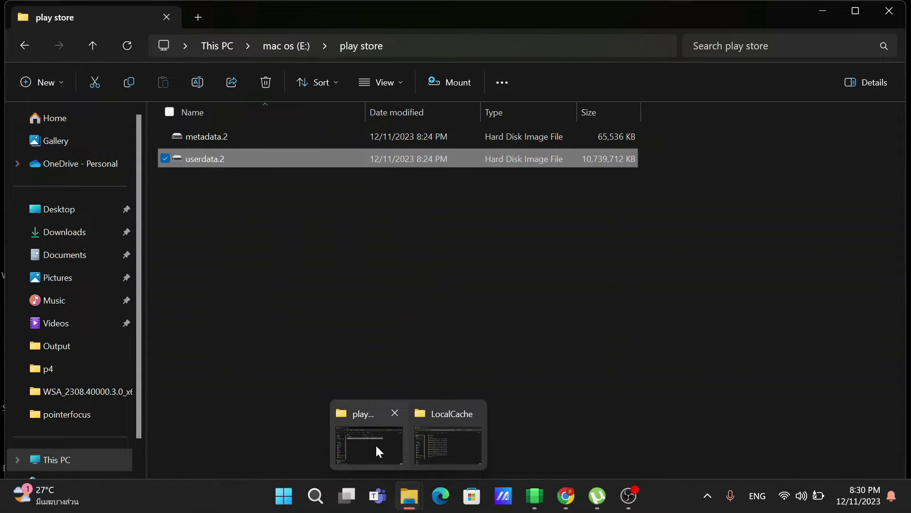
left_click(454, 441)
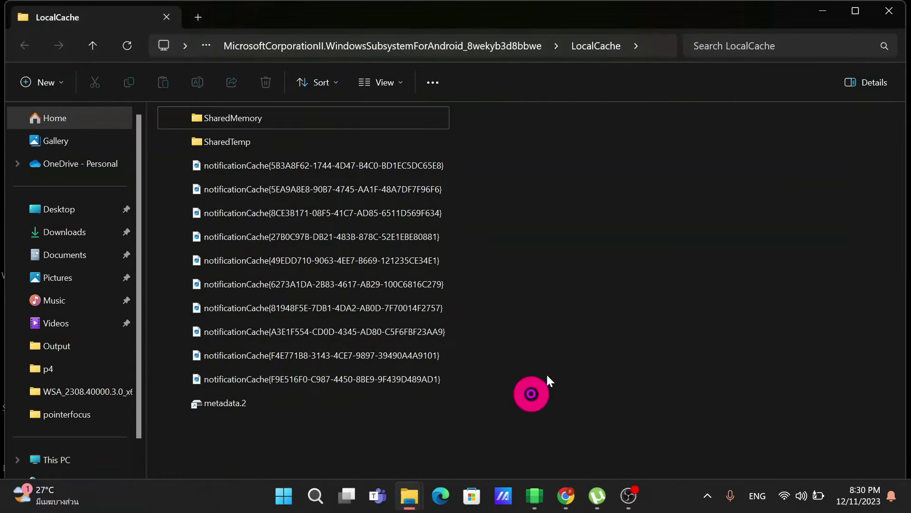
right_click(592, 173)
left_click(624, 368)
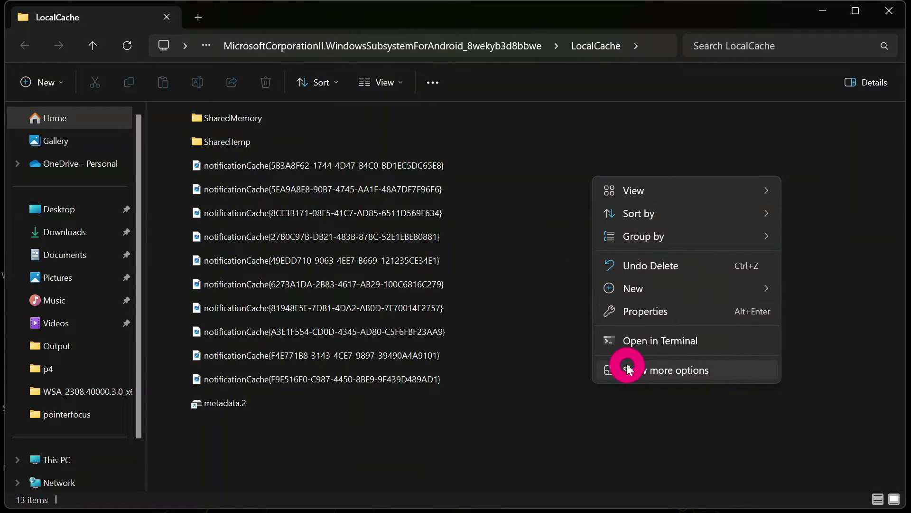
left_click(627, 364)
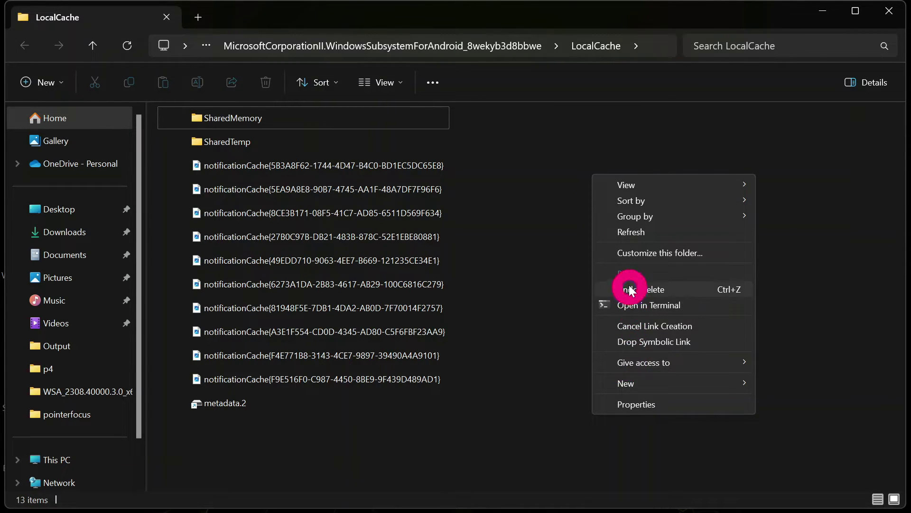
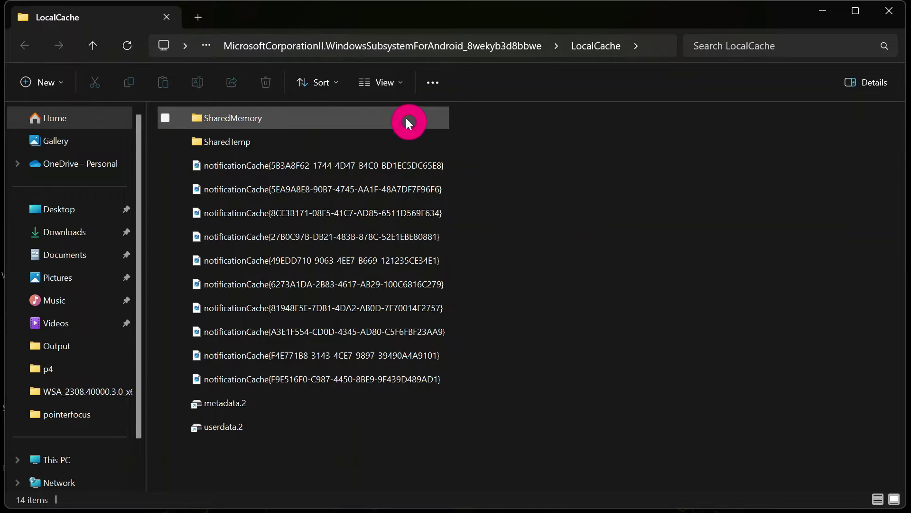
Display the LocalCache items as large icons, and return to the play store folder window with nothing selected.
left_click(397, 85)
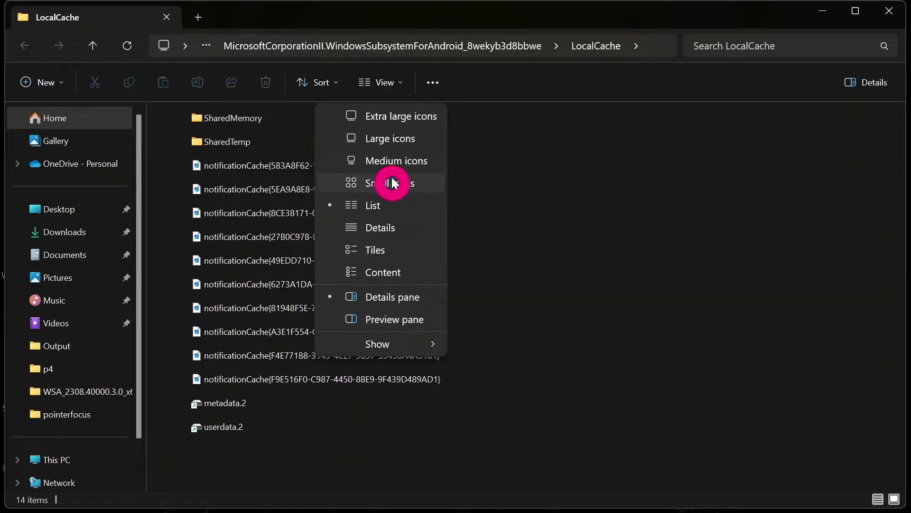
left_click(391, 139)
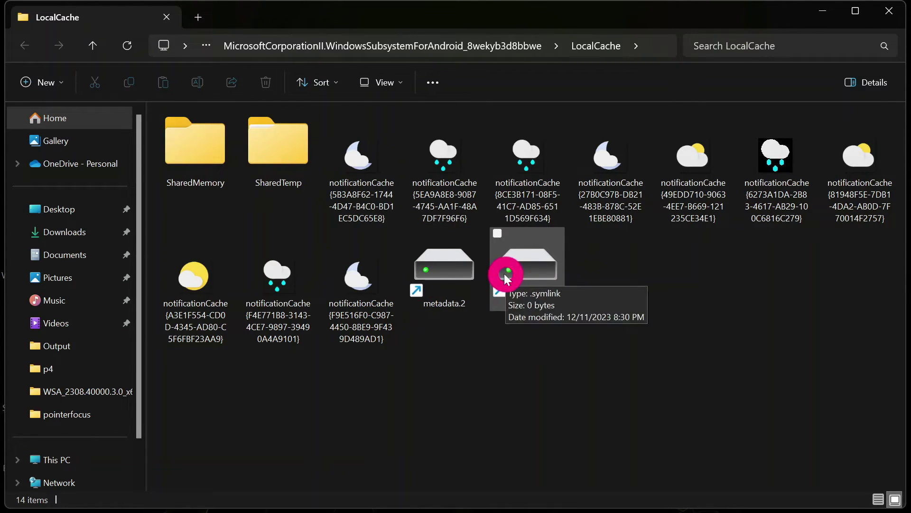
mouse_move(410, 497)
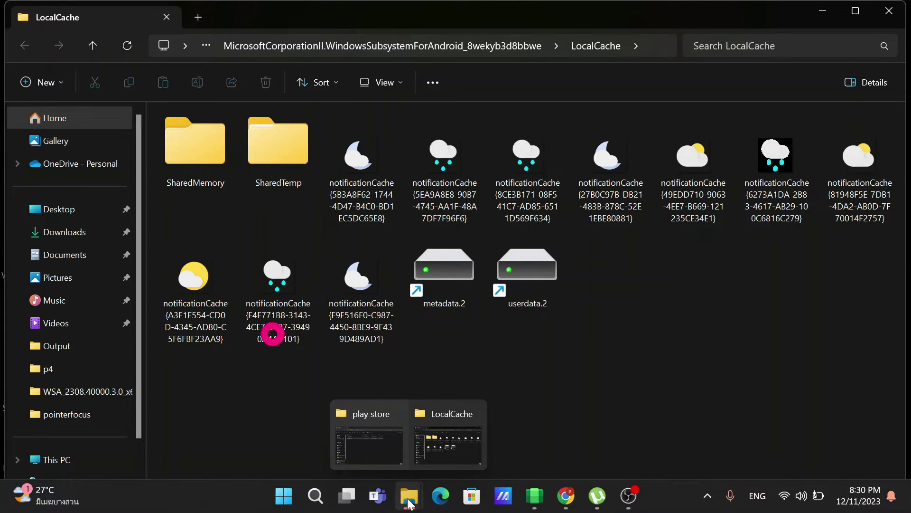
left_click(378, 437)
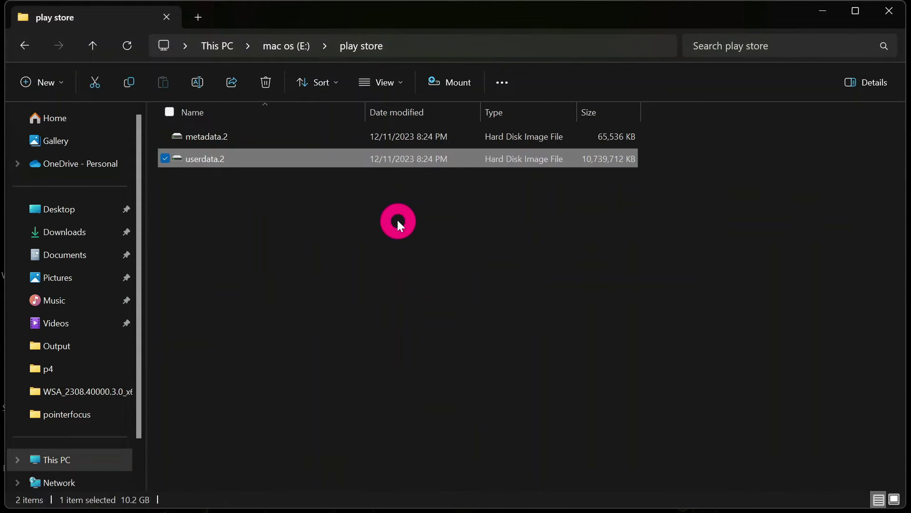
left_click(396, 219)
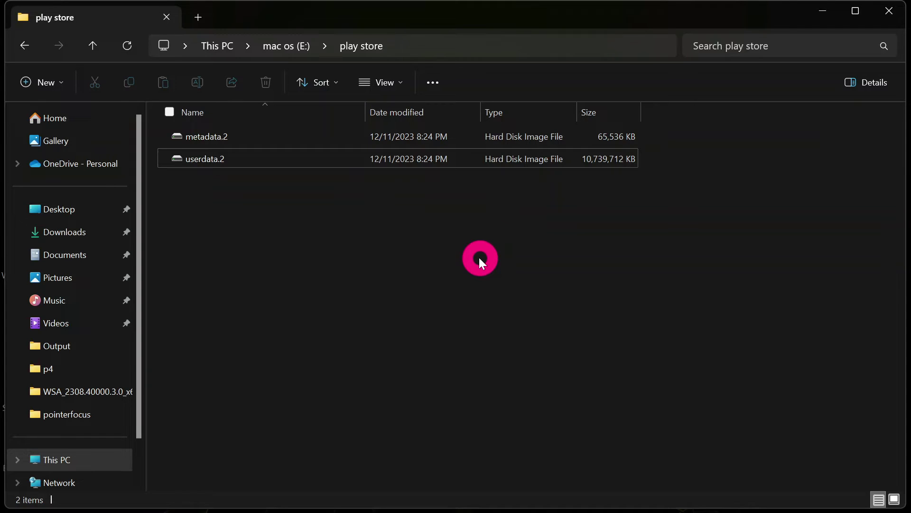
Search the installed apps for "play" and launch the Play Store app.
key("super")
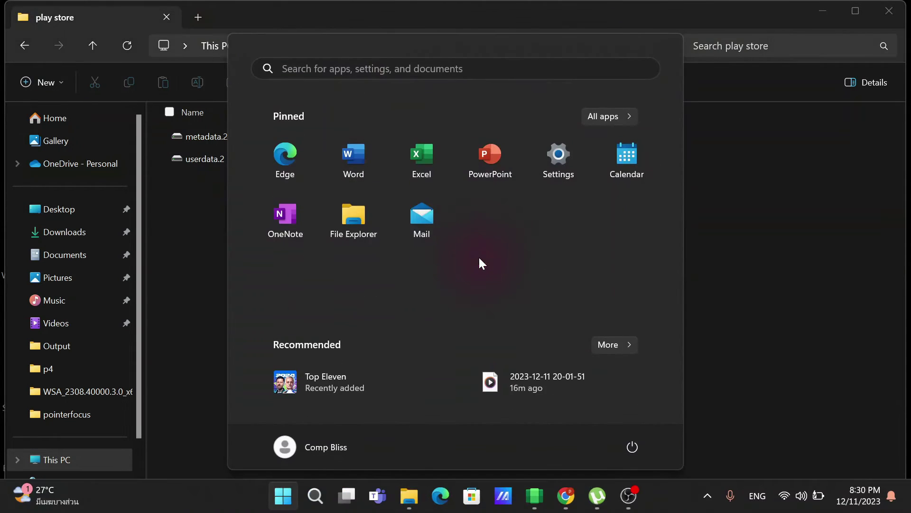
type("play")
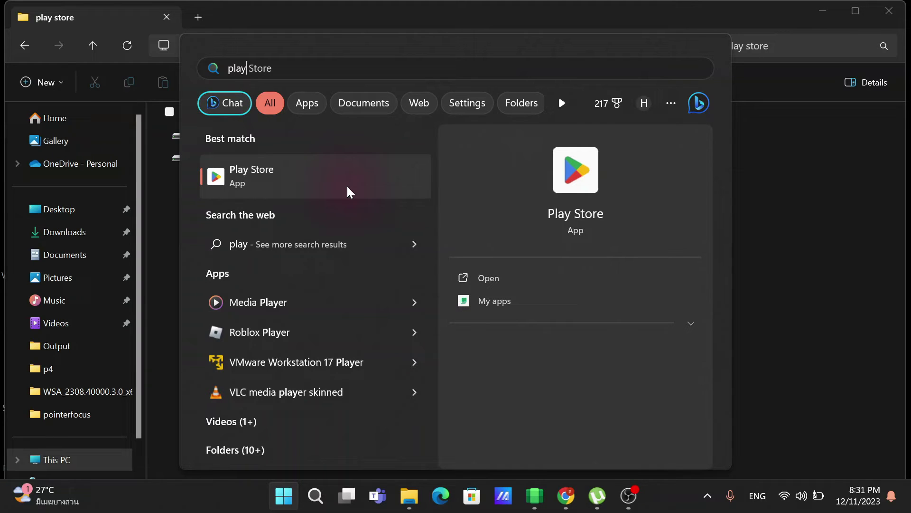
key("Return")
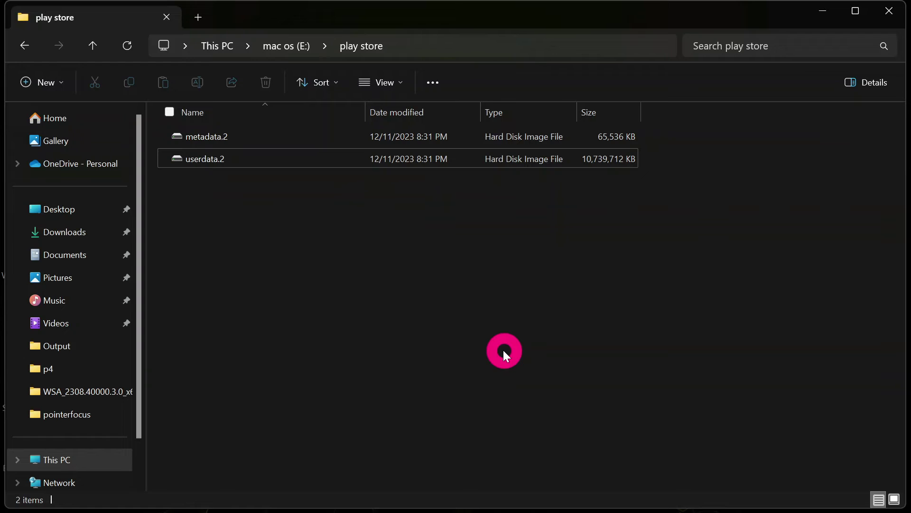
key("super")
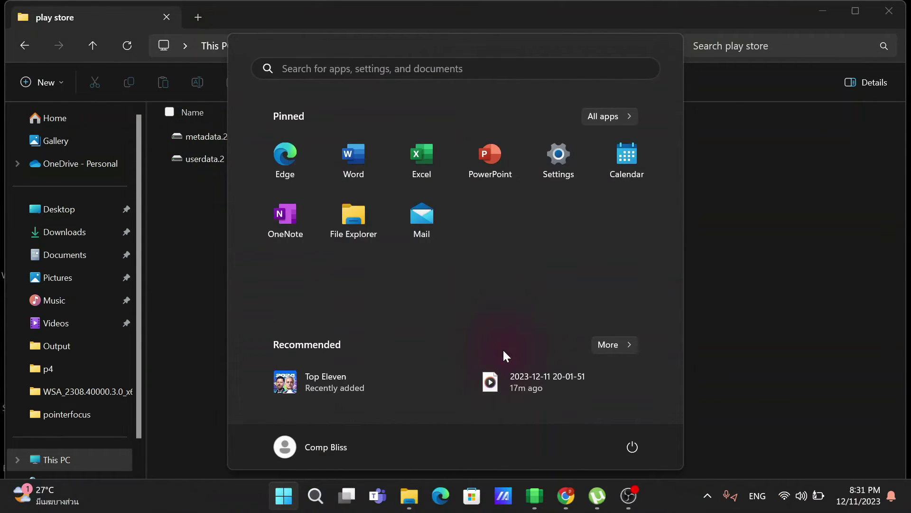
type("paintlay")
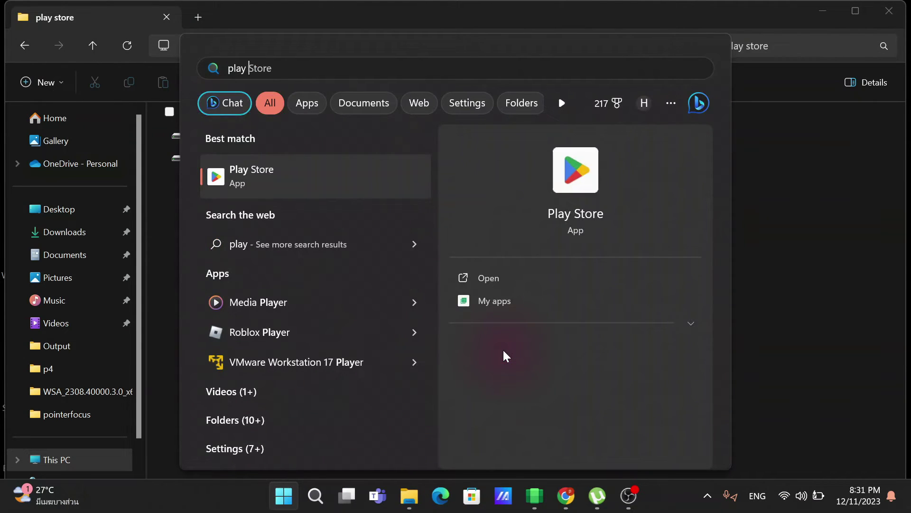
left_click(502, 279)
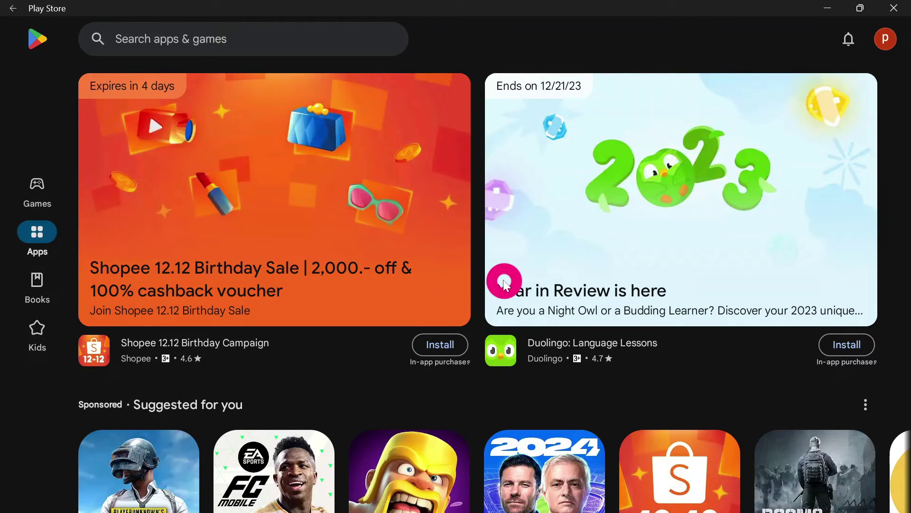
Browse the suggested apps in Play Store and open the Doomsday: Last Survivors page.
scroll(484, 142, "down", 5)
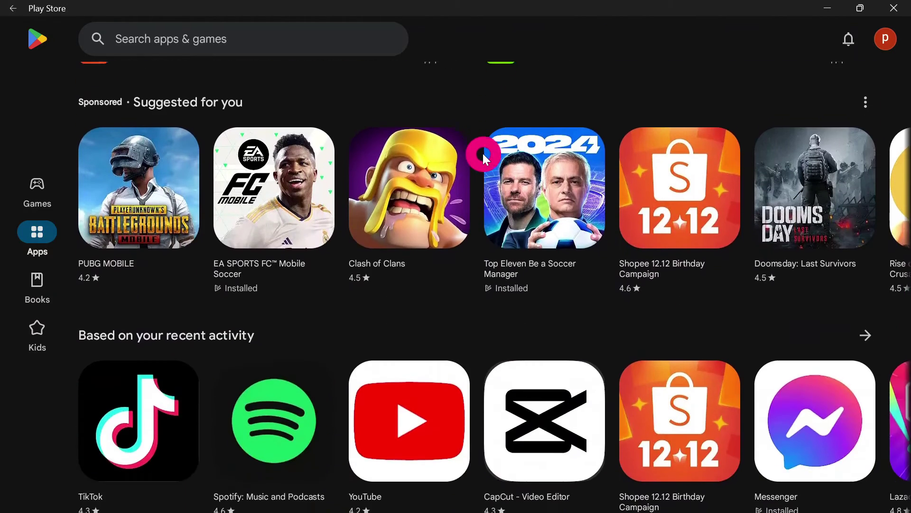
scroll(450, 209, "up", 6)
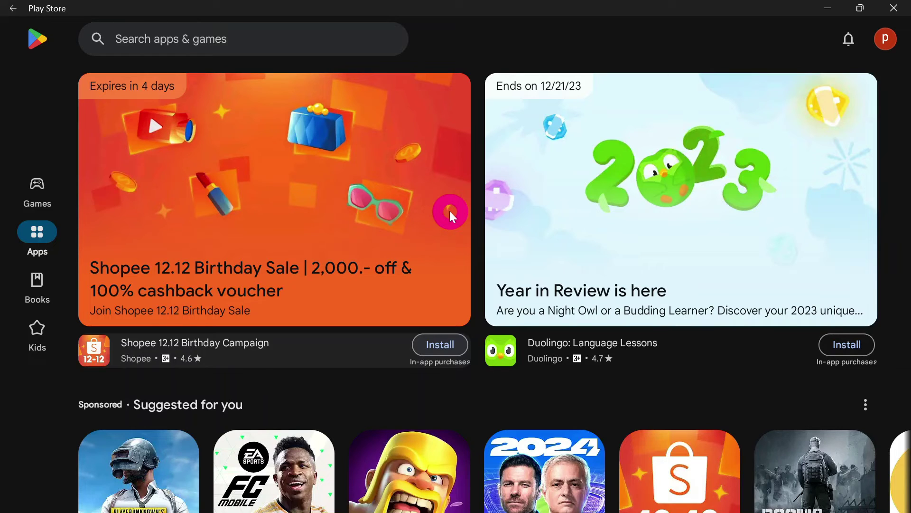
scroll(482, 210, "down", 5)
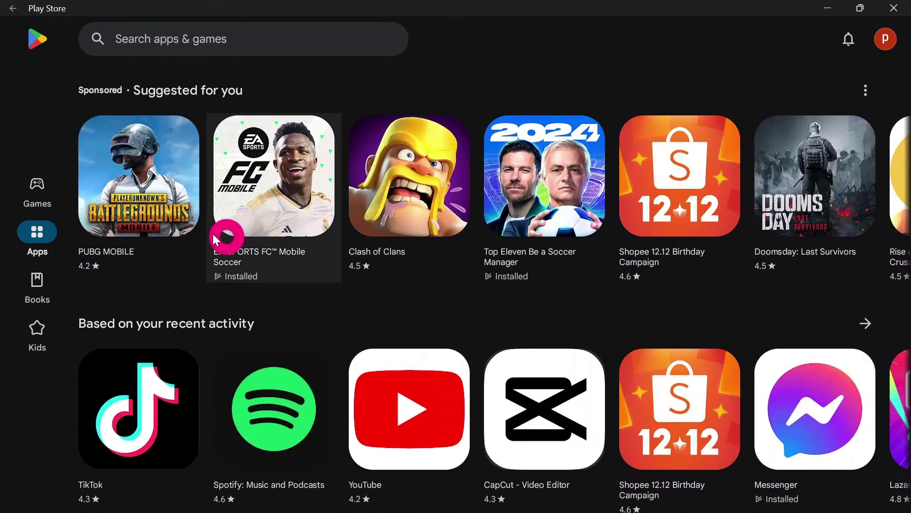
left_click(410, 199)
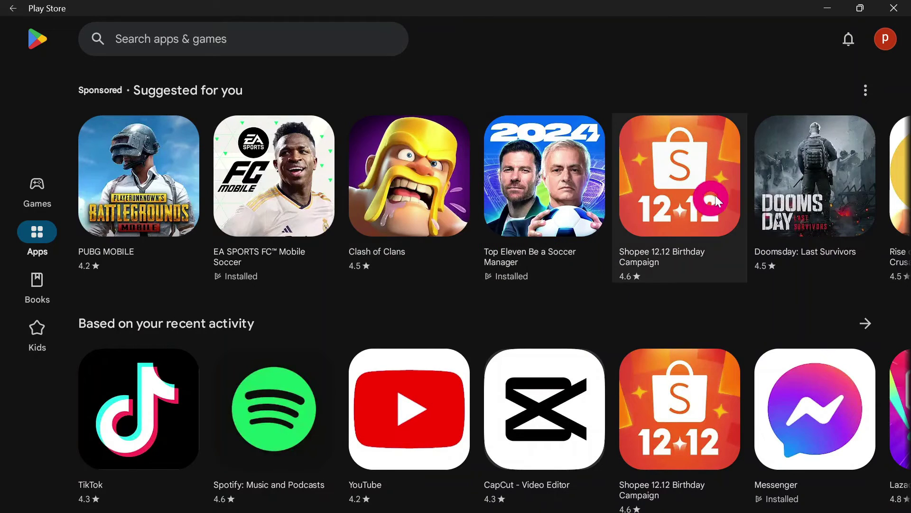
left_click(801, 180)
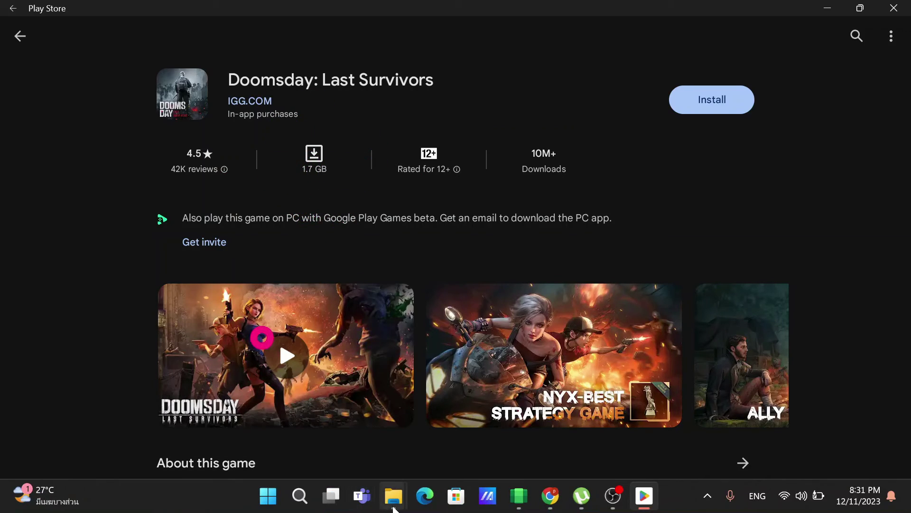
Switch to the play store folder window and go to This PC to check the free space on the drives.
mouse_move(387, 483)
left_click(378, 448)
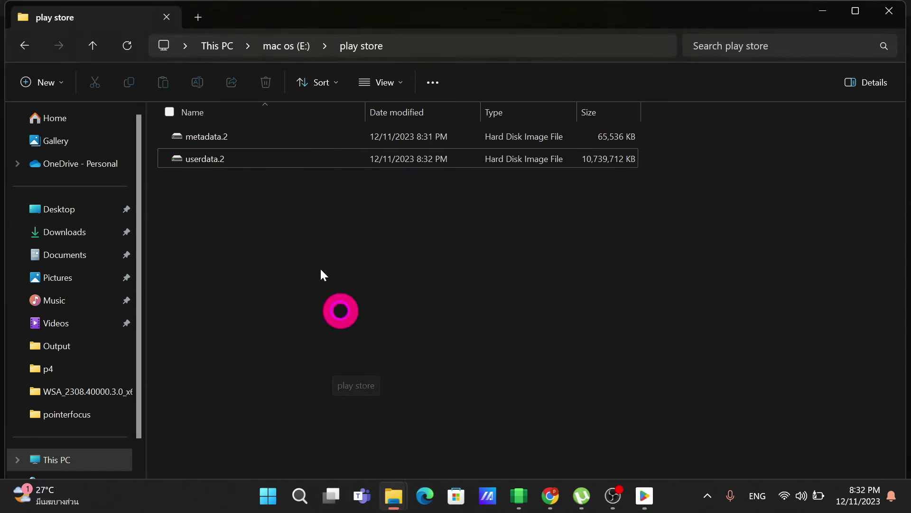
left_click(217, 45)
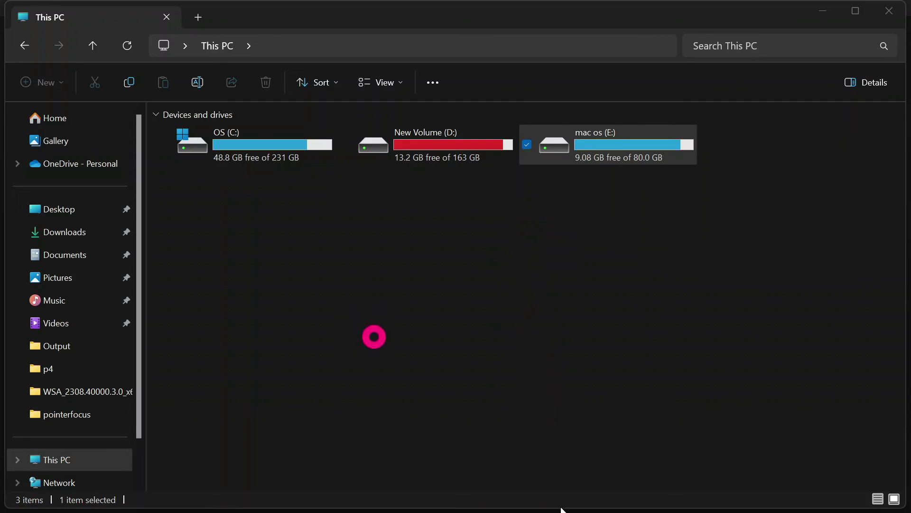
Switch back to Play Store and start installing Doomsday: Last Survivors.
mouse_move(560, 510)
left_click(643, 497)
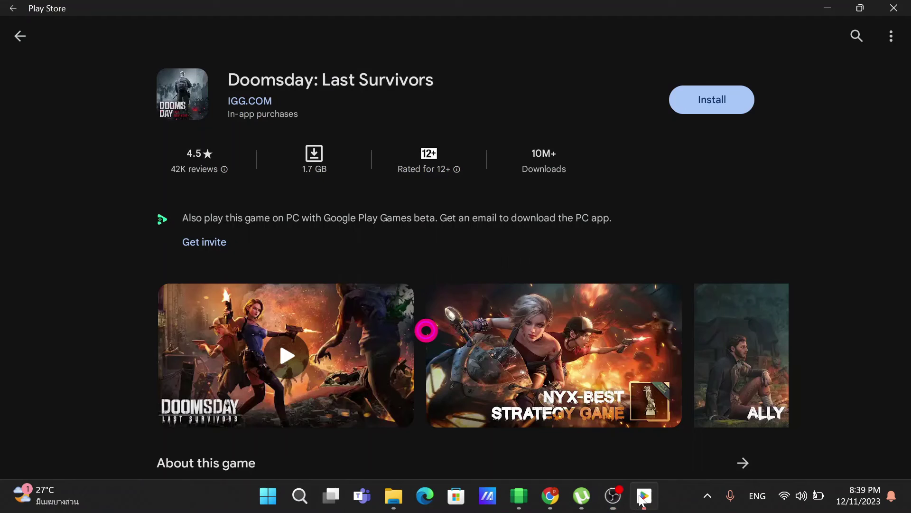
left_click(693, 106)
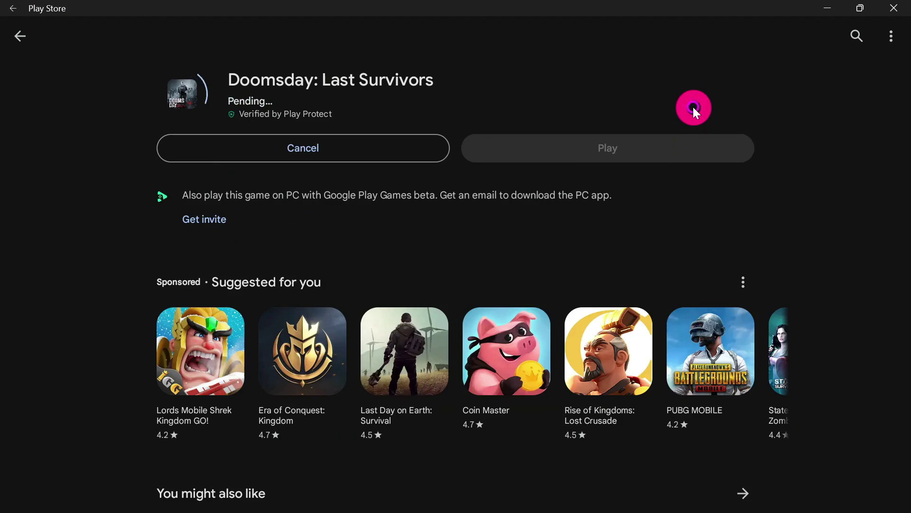